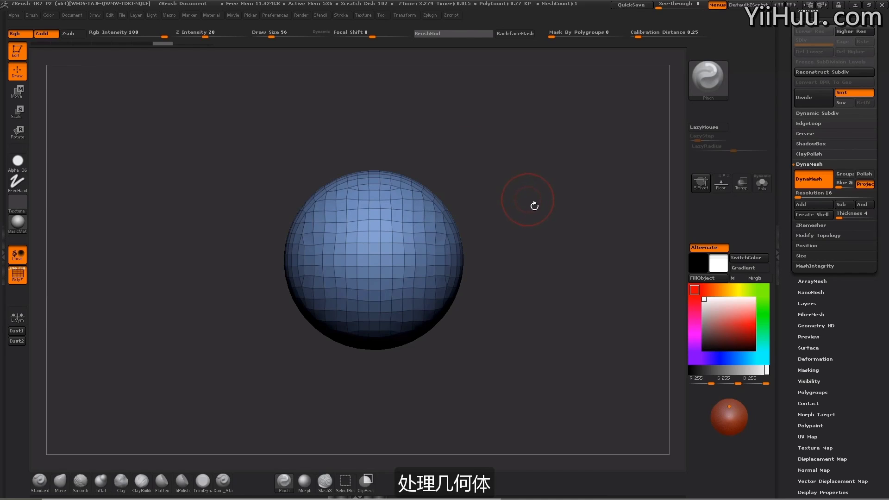
Pinch a diagonal hard edge across the front of the low-resolution sphere with the Pinch brush at Draw Size 62
drag(534, 194, 532, 214)
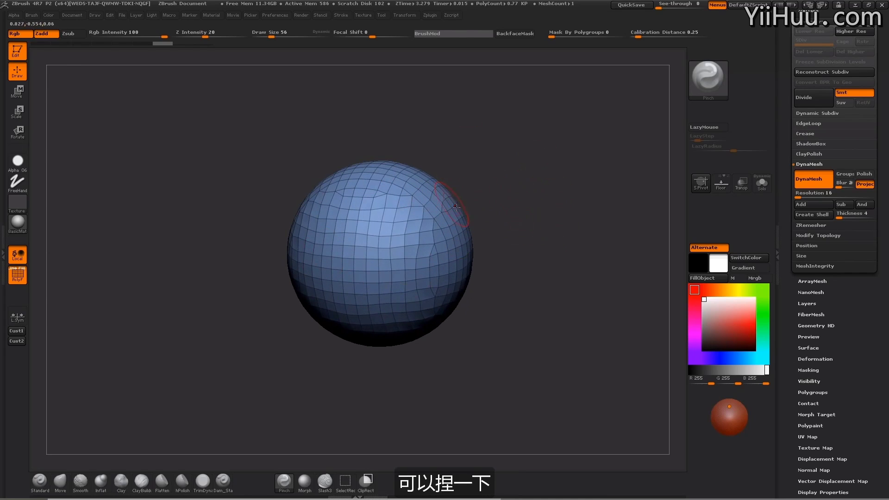
drag(569, 212, 571, 213)
key(bracketright)
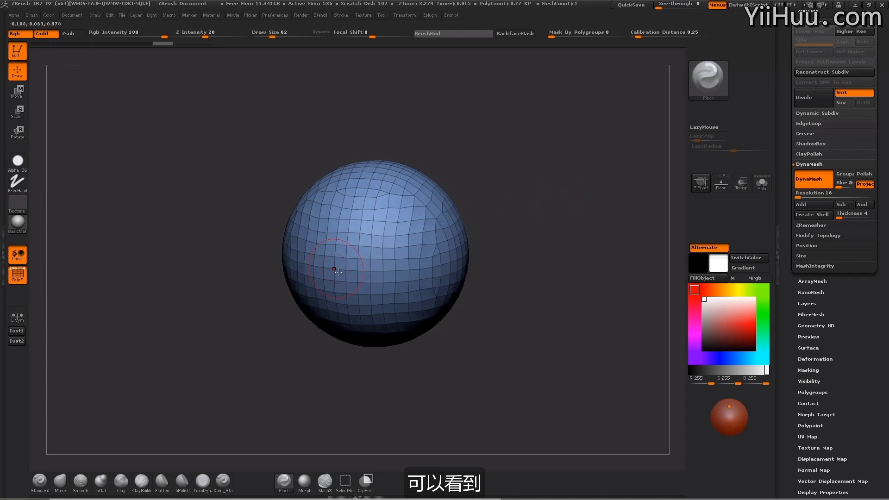
mouse_move(391, 213)
mouse_down()
mouse_move(337, 259)
mouse_move(398, 206)
mouse_up()
drag(532, 179, 343, 243)
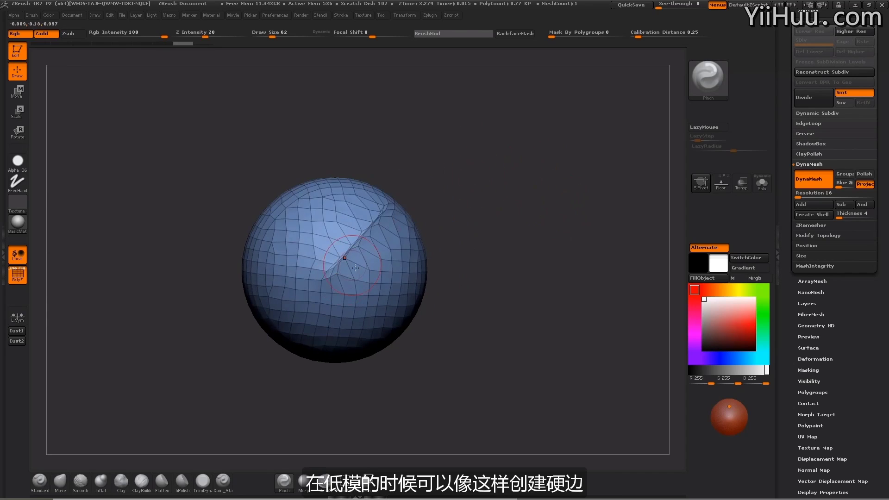
Pinch further hard edges connected to the diagonal crease to enclose an angular faceted area on the sphere
drag(467, 223, 495, 200)
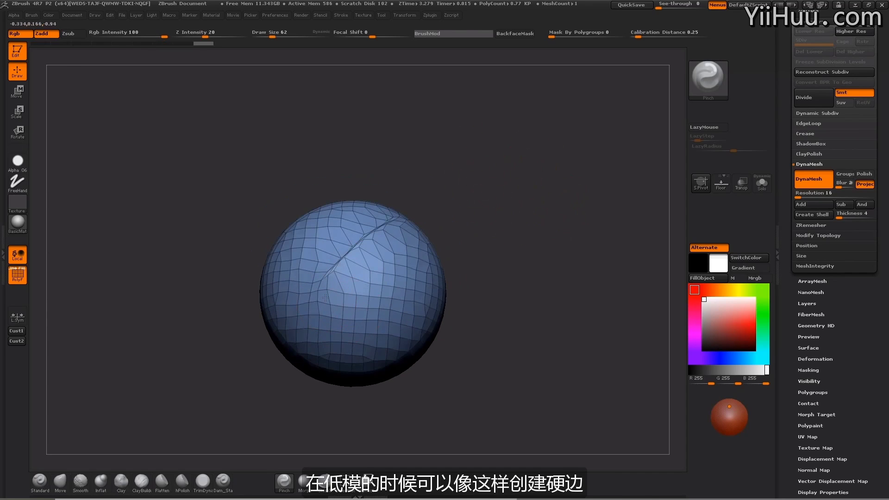
mouse_move(325, 298)
mouse_down()
mouse_move(324, 320)
mouse_move(369, 343)
mouse_move(339, 314)
mouse_up()
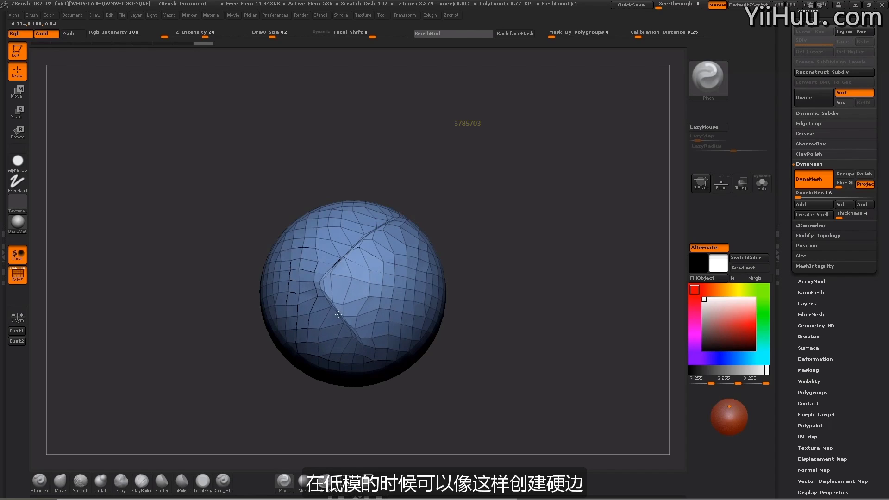
mouse_move(484, 249)
mouse_down()
mouse_move(513, 257)
mouse_move(522, 272)
mouse_up()
mouse_move(365, 339)
mouse_down()
mouse_move(401, 314)
mouse_move(364, 340)
mouse_move(394, 320)
mouse_up()
drag(542, 221, 529, 253)
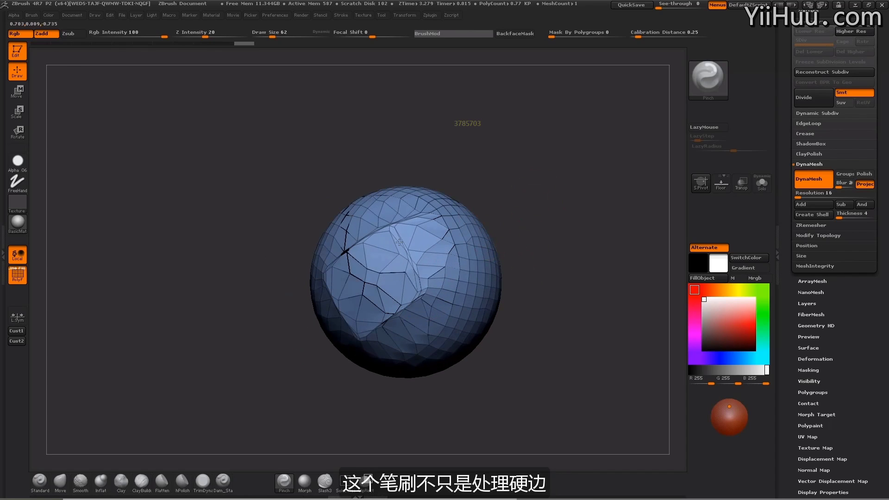
drag(418, 286, 421, 292)
mouse_move(563, 237)
mouse_down()
mouse_move(584, 225)
mouse_move(546, 250)
mouse_move(528, 224)
mouse_move(496, 238)
mouse_up()
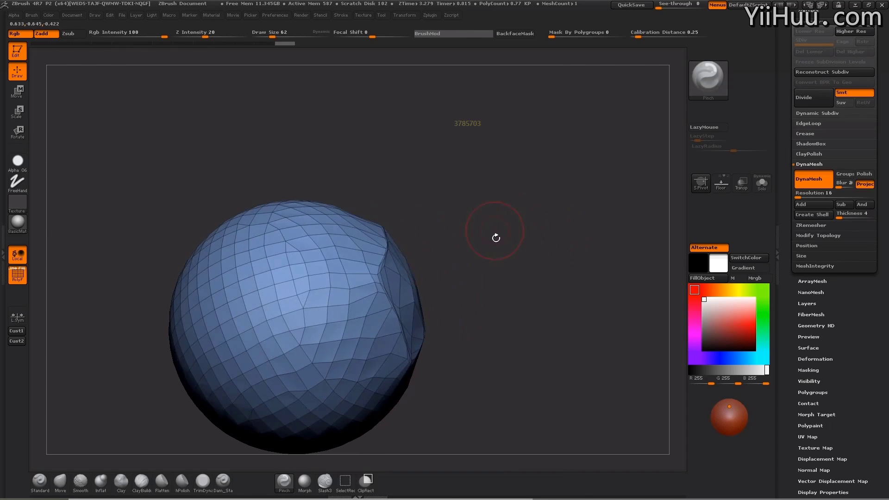
Hide the polygon wireframe and examine the pinched facets on the low-resolution sphere from several angles
drag(476, 268, 431, 277)
drag(468, 241, 466, 187)
click(18, 275)
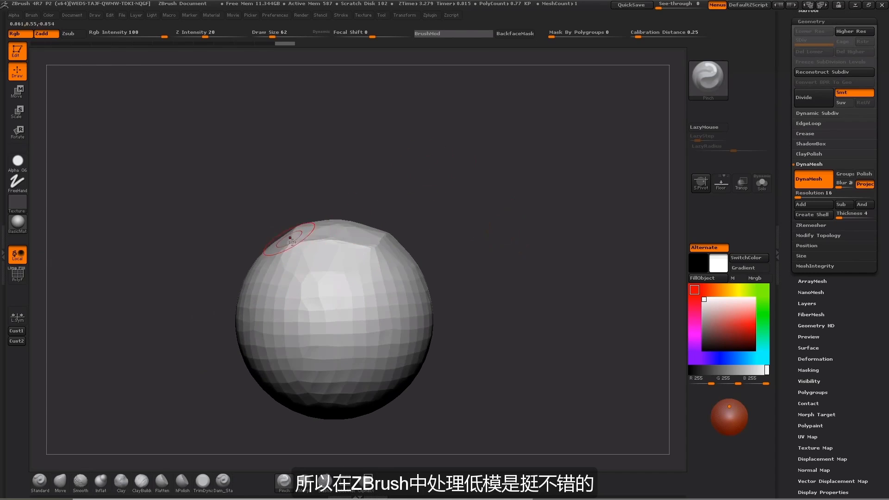
drag(510, 160, 442, 247)
drag(506, 185, 520, 174)
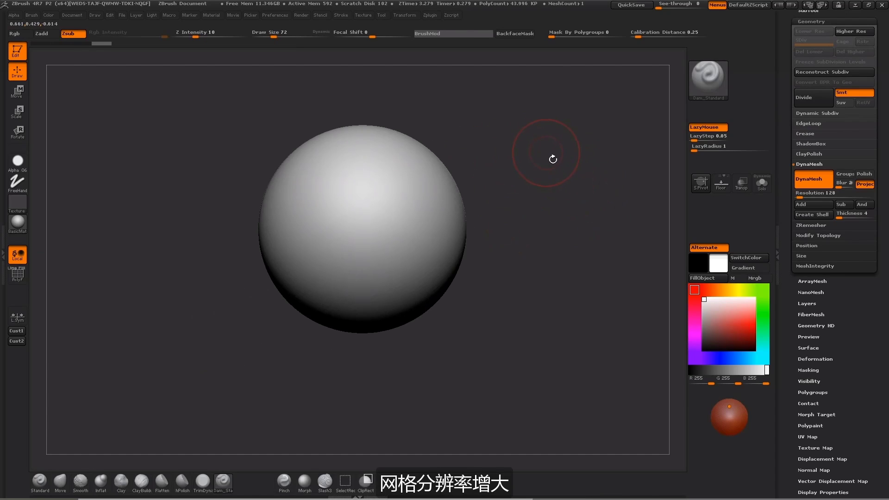
Show the wireframe on the resolution 128 sphere to check its mesh density, and hide it again
alt+drag(552, 160, 552, 156)
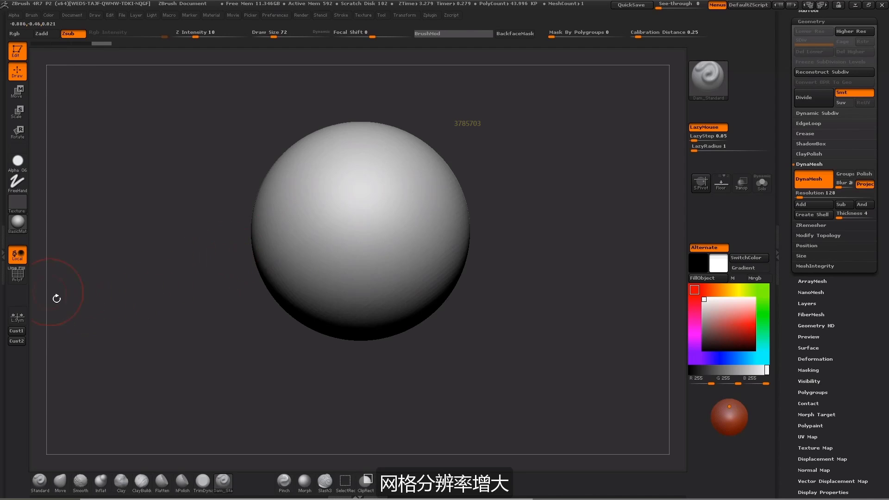
click(17, 274)
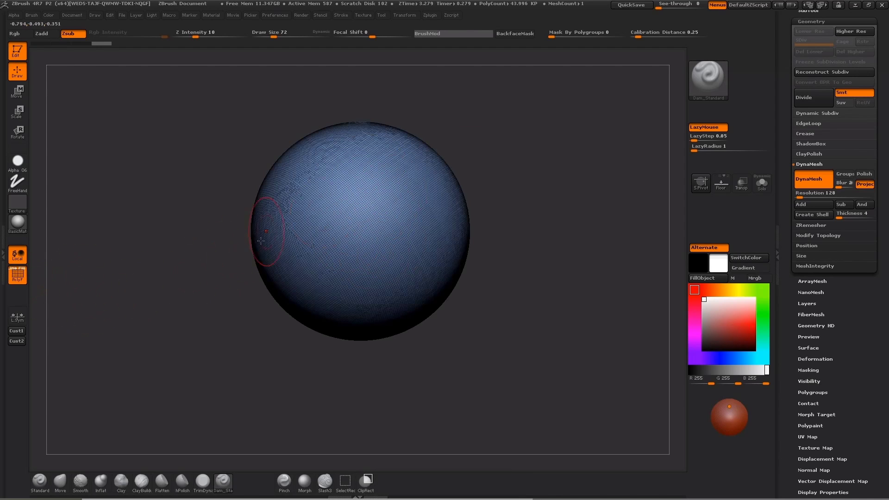
key(shift+f)
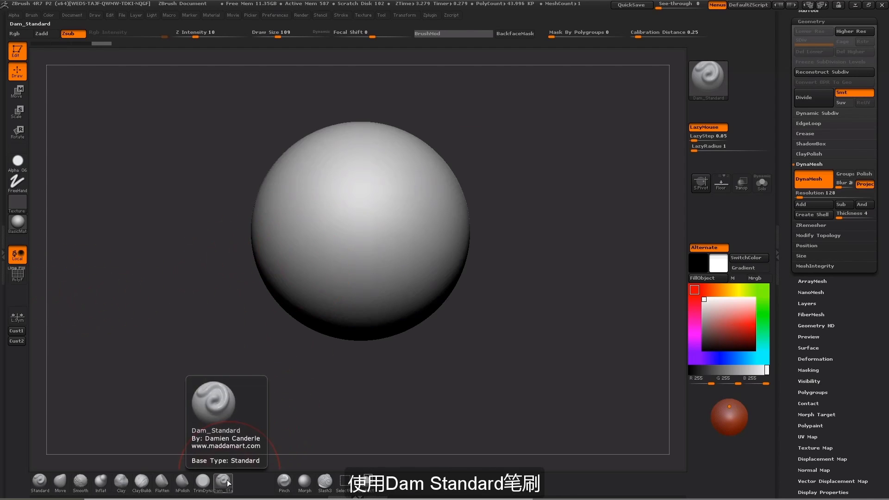
Sculpt two adjoining straight edges on the front of the smooth sphere with the Dam_Standard brush
drag(296, 210, 351, 272)
mouse_move(302, 215)
mouse_down()
mouse_move(349, 251)
mouse_move(352, 273)
mouse_up()
mouse_move(300, 213)
mouse_down()
mouse_move(349, 269)
mouse_move(308, 225)
mouse_move(359, 296)
mouse_up()
key(s)
drag(300, 214, 364, 154)
drag(442, 110, 408, 132)
Set the Draw Size to 118 and sculpt the remaining straight edges to close a diamond shape
key(s)
drag(353, 180, 356, 181)
drag(313, 196, 365, 162)
key(s)
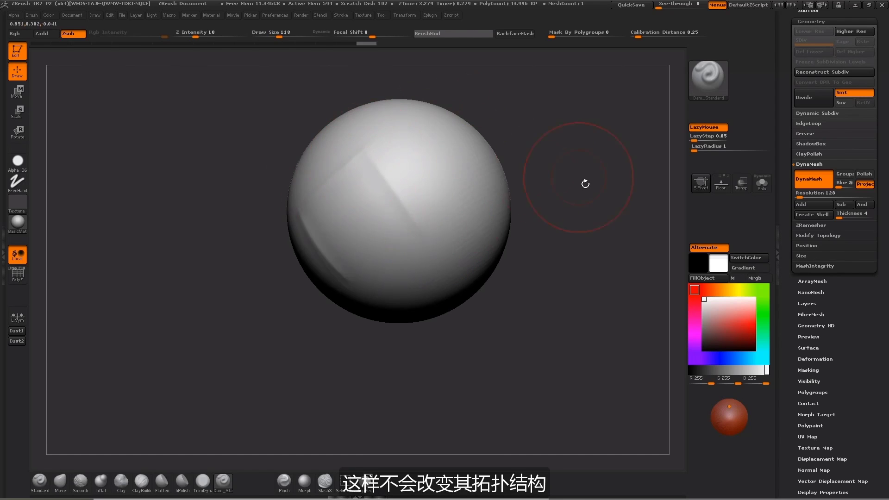
mouse_move(584, 182)
mouse_down()
mouse_move(369, 260)
mouse_move(409, 234)
mouse_up()
drag(350, 274, 424, 216)
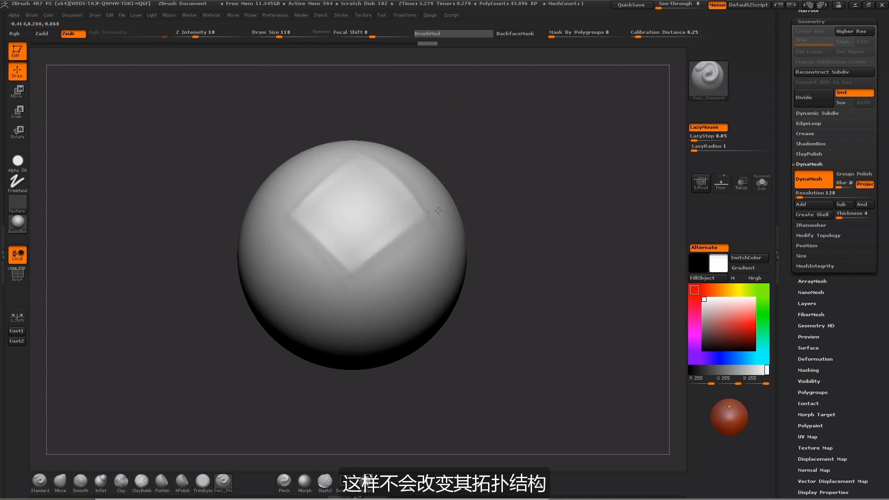
Examine the mesh flow along the diamond's edges up close, both with and without the wireframe
mouse_move(549, 165)
mouse_down()
mouse_move(579, 175)
mouse_move(565, 199)
mouse_up()
click(19, 276)
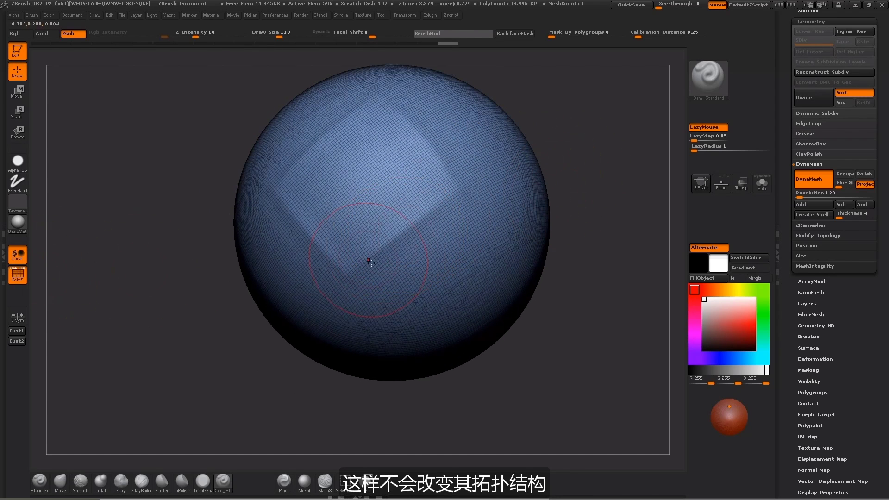
alt+drag(612, 165, 646, 94)
key(f)
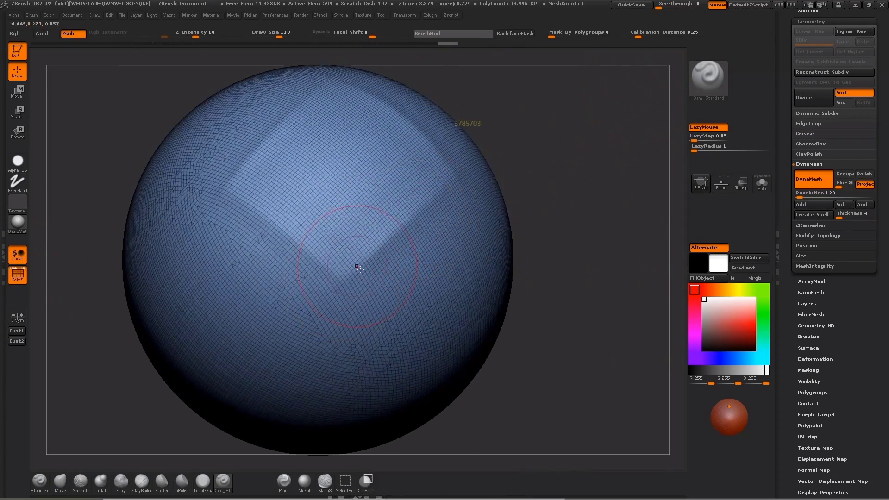
drag(576, 146, 597, 167)
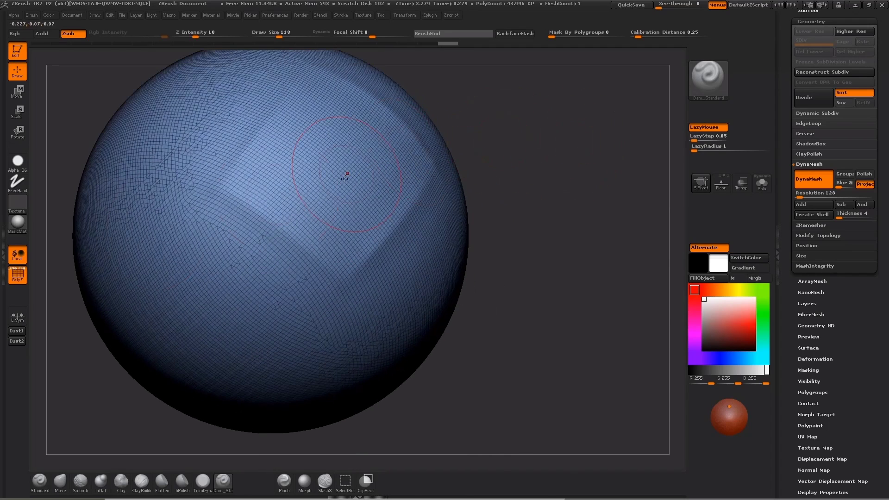
click(19, 278)
mouse_move(566, 232)
alt+mouse_down()
mouse_move(552, 204)
mouse_move(548, 212)
alt+mouse_up()
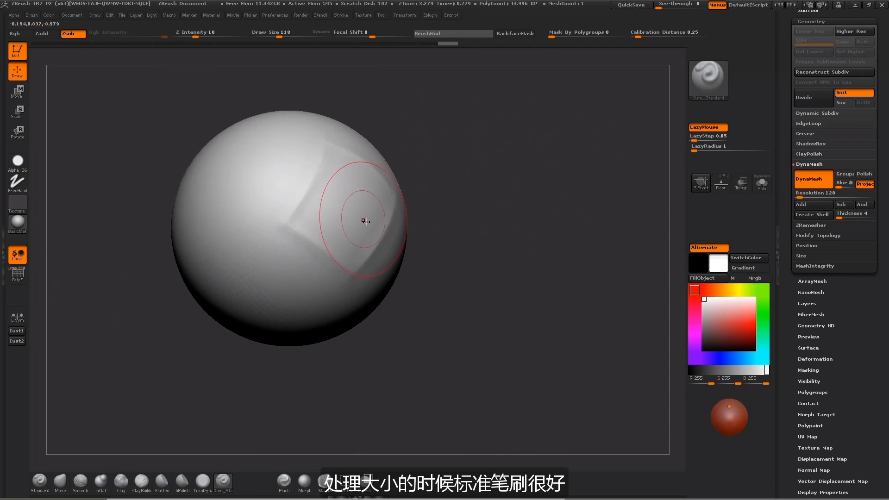
drag(490, 197, 592, 135)
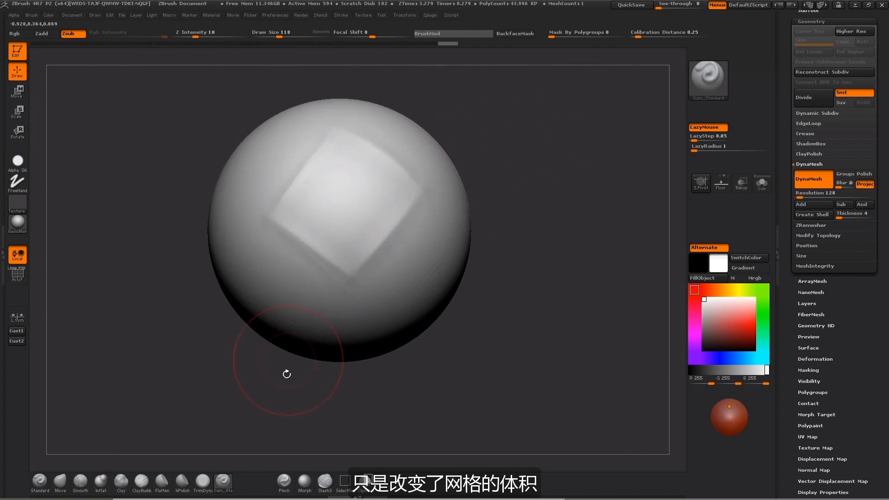
Try to sharpen the diamond's lower-right edge with the Pinch brush at Draw Size 93, with the wireframe shown
click(284, 481)
key(shift+f)
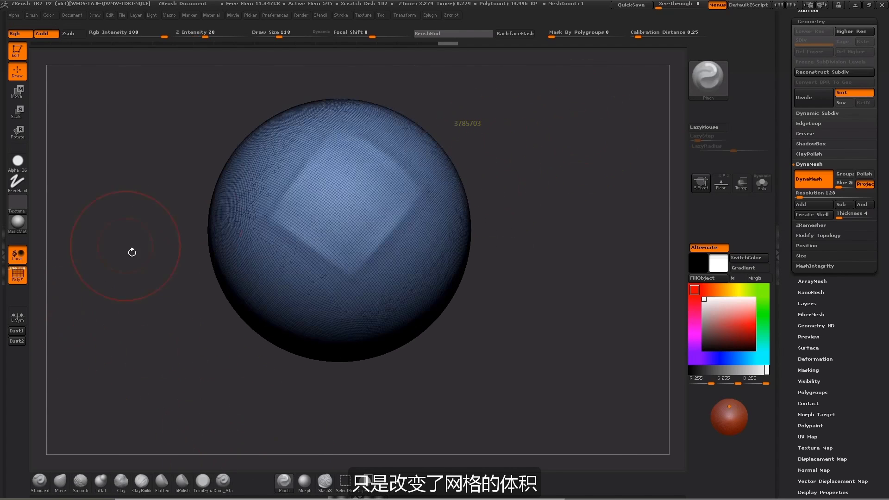
mouse_move(354, 265)
mouse_down()
mouse_move(412, 192)
mouse_move(420, 221)
mouse_move(409, 227)
mouse_move(408, 196)
mouse_up()
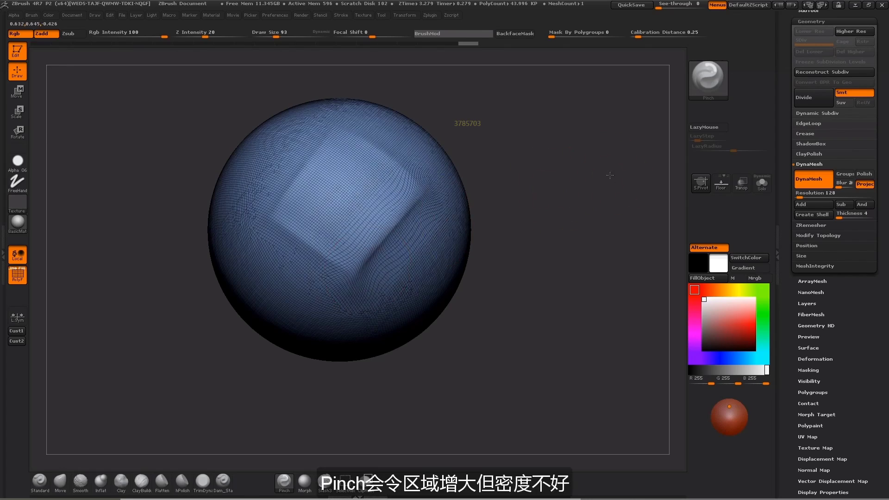
mouse_move(609, 174)
alt+mouse_down()
mouse_move(639, 182)
mouse_move(592, 199)
alt+mouse_up()
key(ctrl+z)
key(ctrl+z)
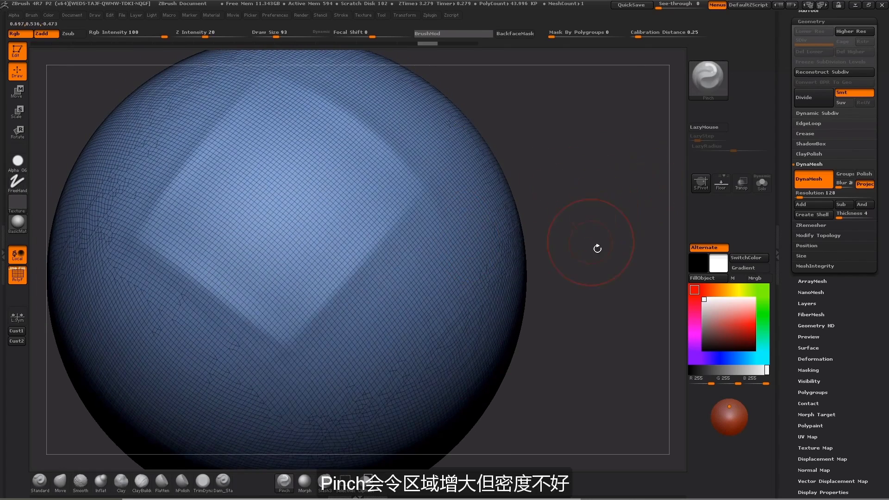
Sharpen the diamond's lower-right edge with the Dam_Standard brush at Draw Size 68 and hide the wireframe
alt+drag(597, 248, 580, 196)
click(223, 481)
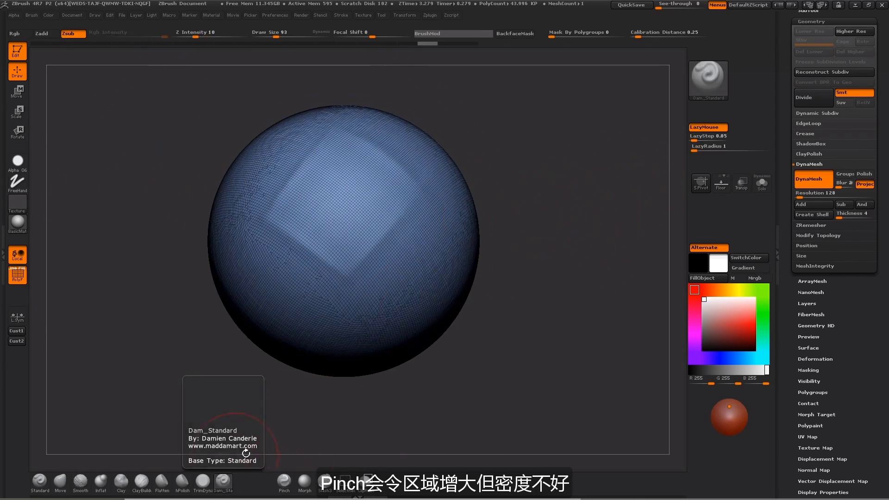
drag(417, 197, 351, 274)
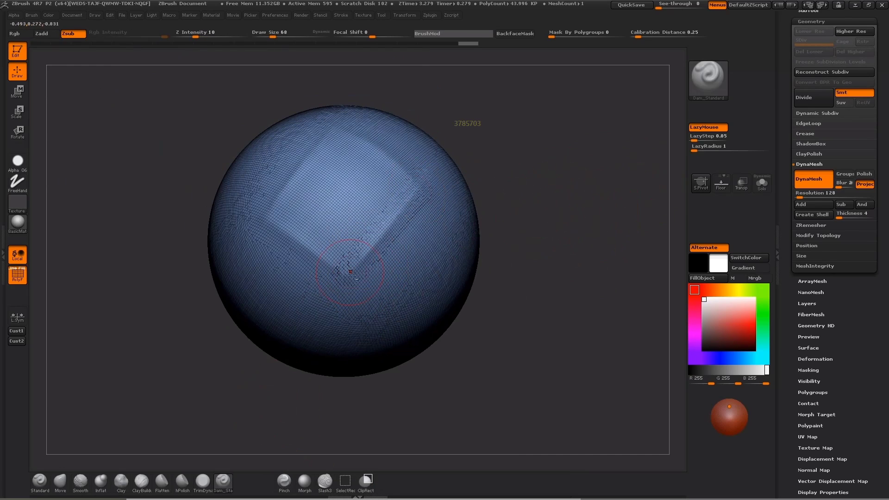
key(shift+f)
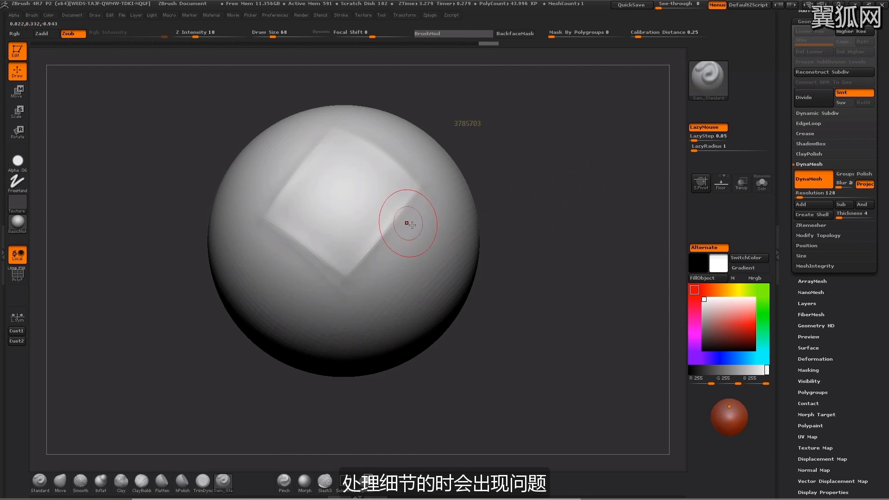
Show the wireframe and pinch the diamond's lower corner with the Pinch brush at Draw Size 75
click(284, 481)
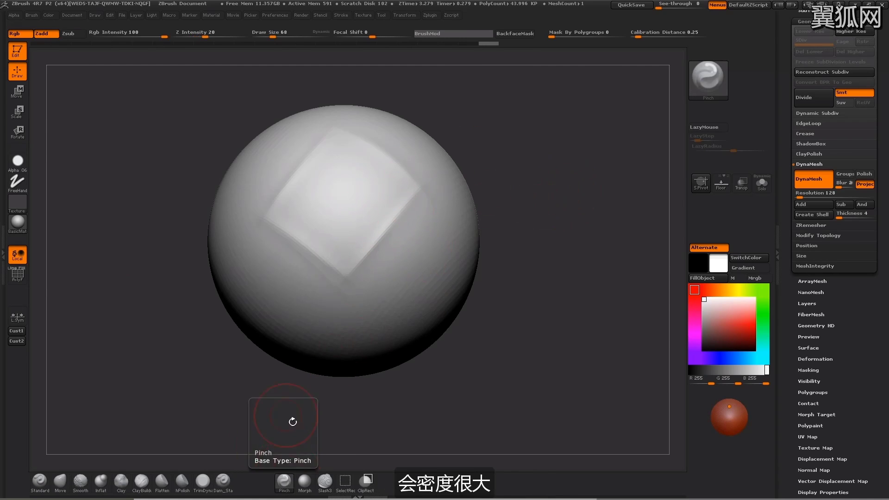
click(17, 274)
alt+drag(539, 126, 431, 234)
key(bracketright)
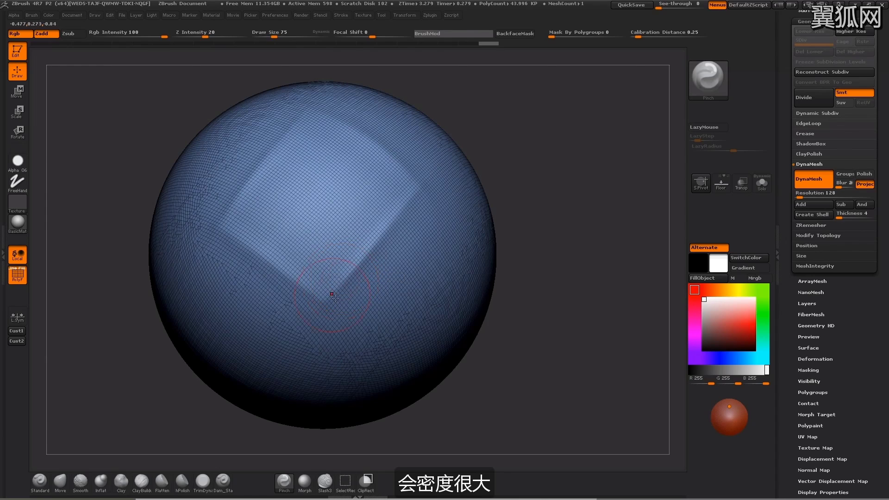
mouse_move(331, 294)
mouse_down()
mouse_move(384, 241)
mouse_move(402, 204)
mouse_move(332, 290)
mouse_move(342, 286)
mouse_up()
alt+drag(607, 150, 524, 231)
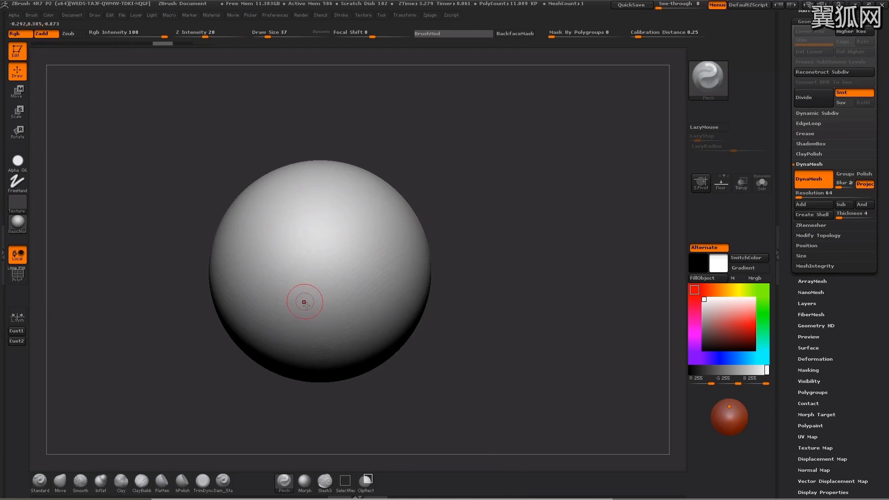
Smooth diagonal bands across the resolution 64 sphere with the Smooth brush at Draw Size 37
key(shift)
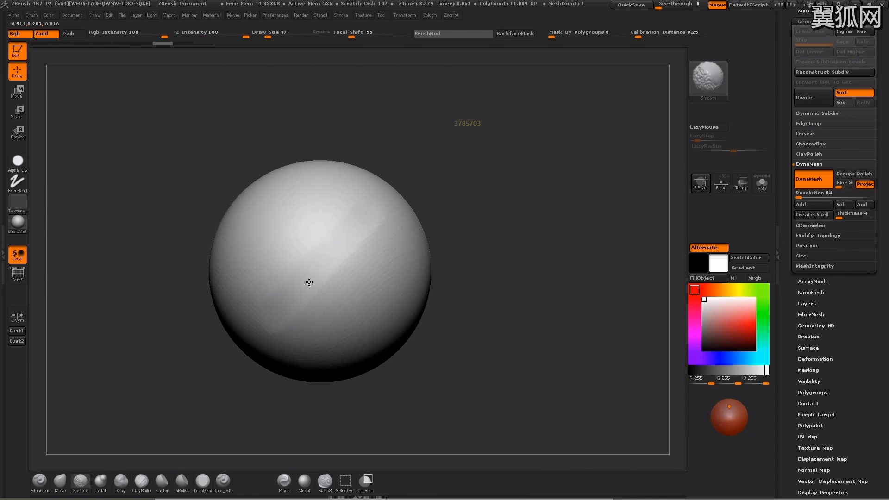
shift+drag(309, 282, 277, 303)
drag(557, 174, 562, 174)
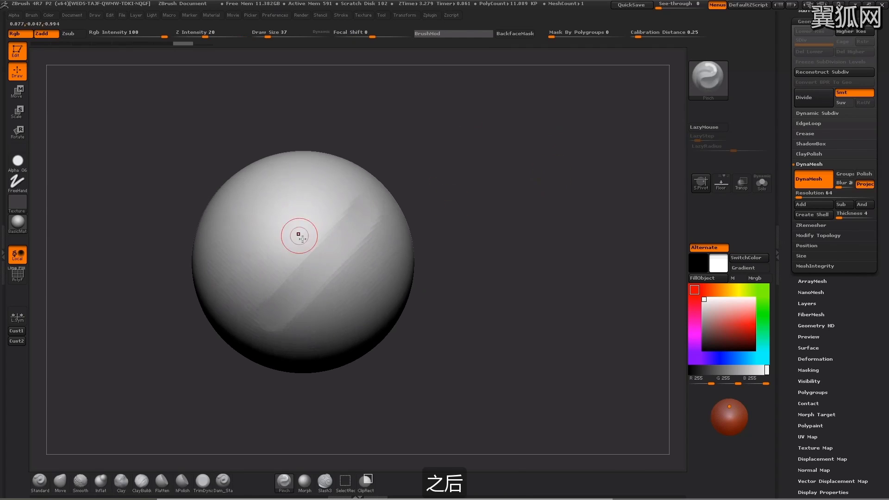
key(shift)
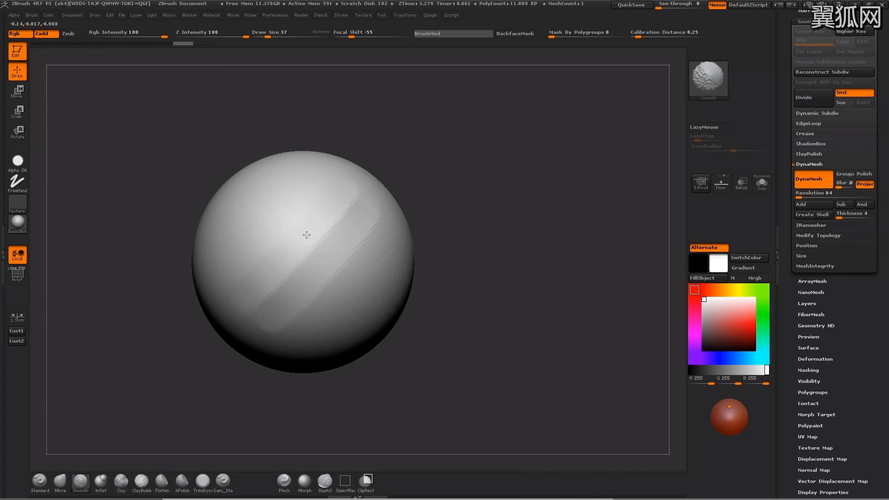
mouse_move(536, 188)
mouse_down()
mouse_move(537, 180)
mouse_move(498, 200)
mouse_up()
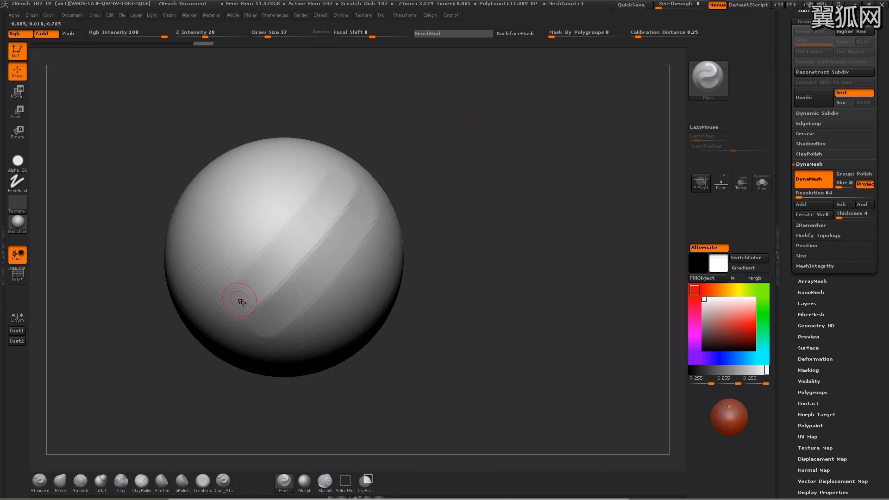
mouse_move(538, 179)
mouse_down()
mouse_move(513, 254)
mouse_move(524, 246)
mouse_move(503, 231)
mouse_up()
Adjust the Draw Size to 93 and on to 65, and switch to smoothing on the sphere's lower-right side
key(s)
drag(361, 252, 367, 252)
drag(504, 269, 489, 264)
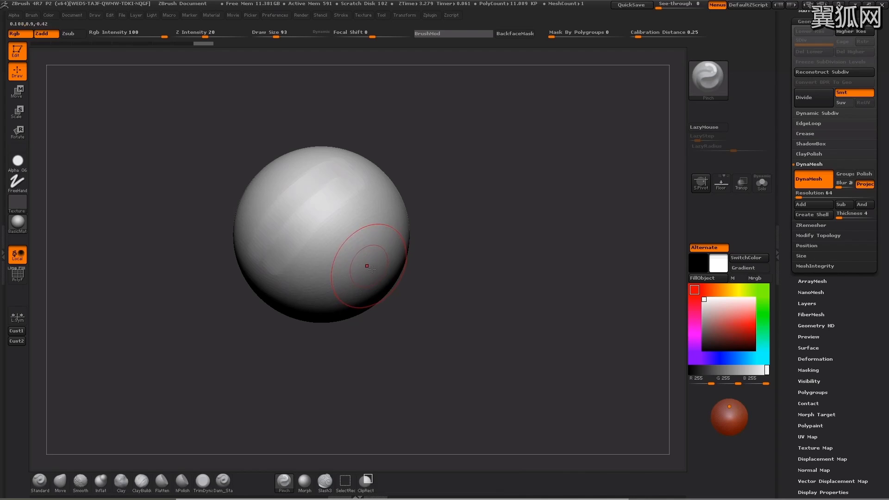
key(s)
drag(366, 266, 364, 264)
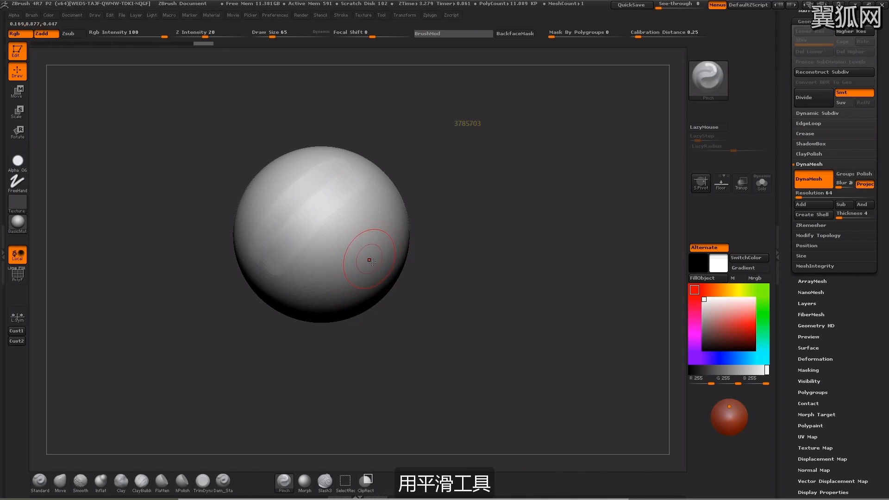
key(shift)
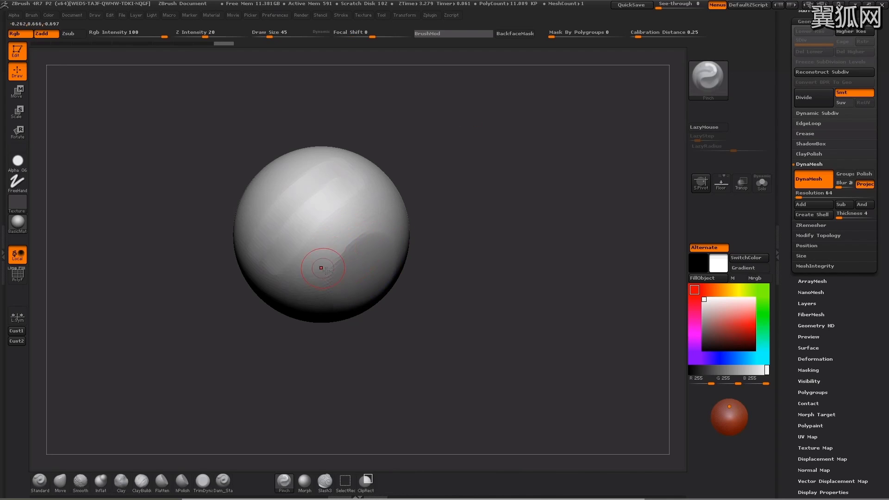
Smooth along the hard edge on the sphere's lower-right side with the Smooth brush at Draw Size 42
alt+drag(484, 201, 483, 199)
key(s)
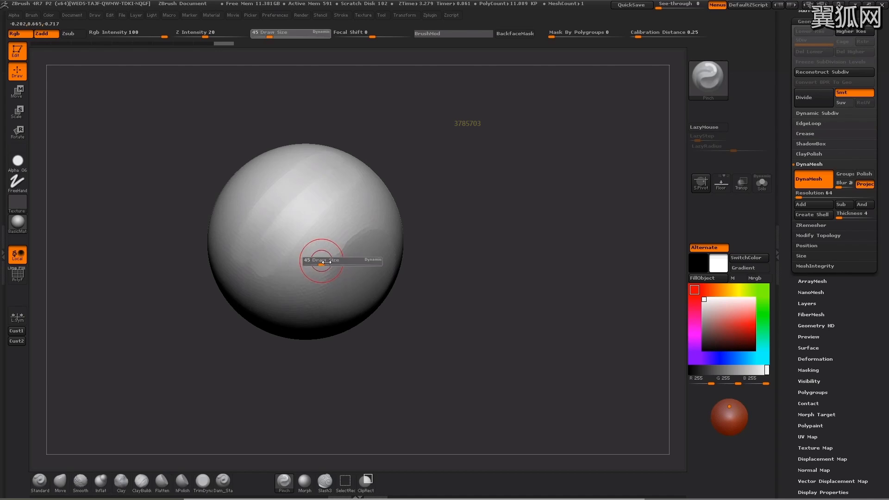
drag(320, 260, 318, 260)
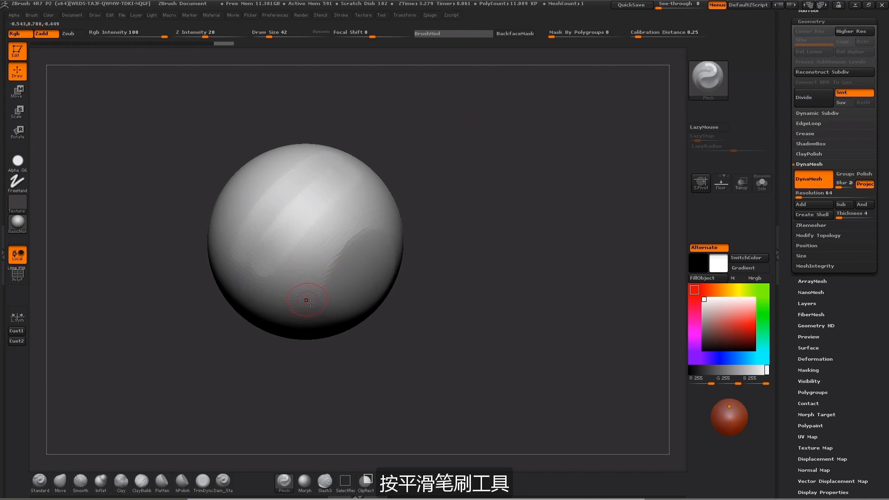
key(shift)
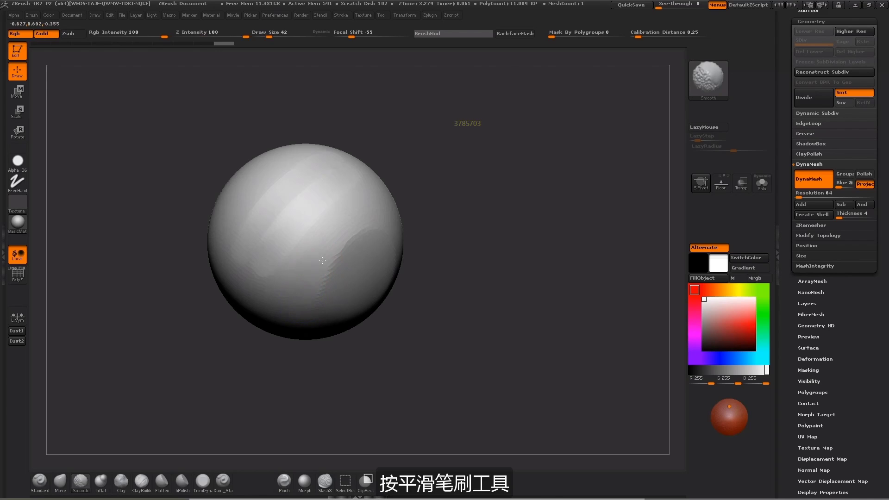
shift+drag(323, 261, 304, 281)
shift+drag(334, 238, 352, 241)
right_drag(384, 216, 358, 224)
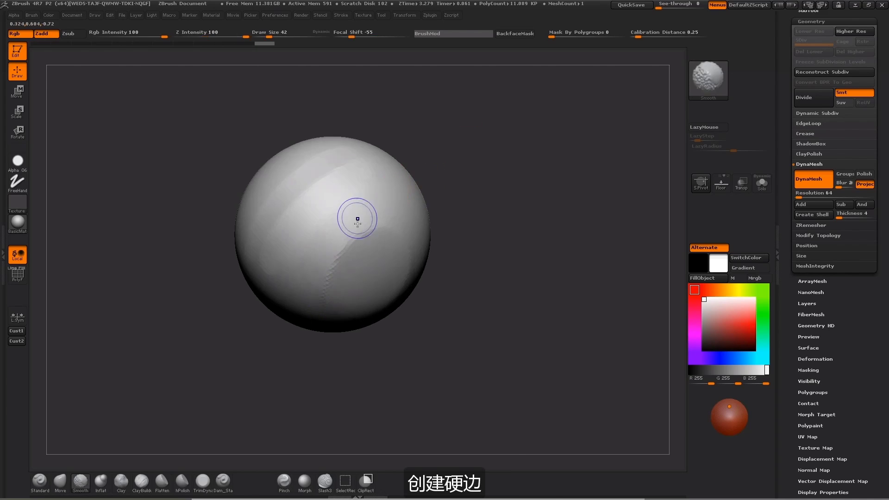
mouse_move(329, 242)
shift+mouse_down()
mouse_move(407, 207)
mouse_move(372, 212)
shift+mouse_up()
Try smoothing across the hard edge on the sphere's lower-right side, and undo those smoothing strokes
drag(482, 191, 494, 183)
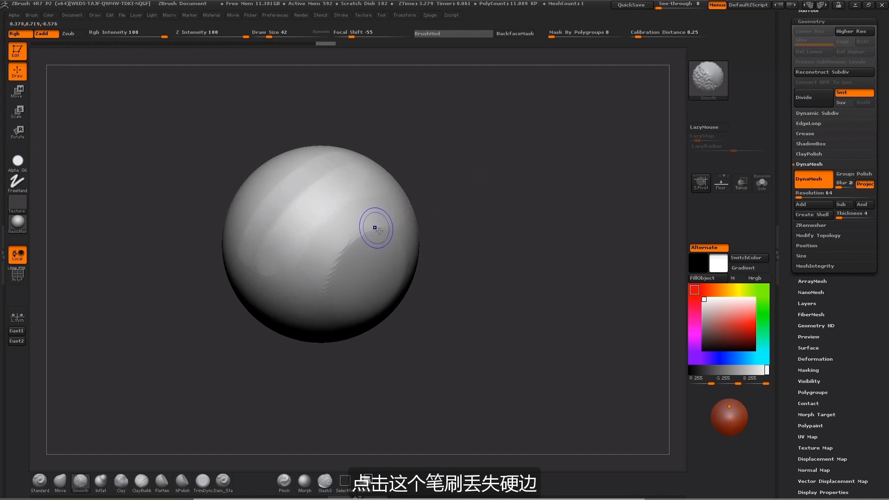
mouse_move(377, 230)
shift+mouse_down()
mouse_move(332, 273)
mouse_move(371, 283)
shift+mouse_up()
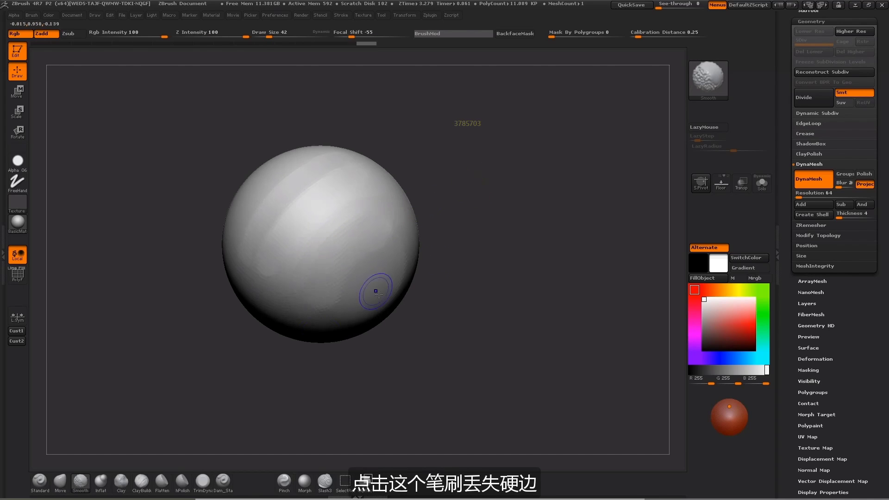
mouse_move(467, 244)
mouse_down()
mouse_move(454, 238)
mouse_move(478, 213)
mouse_up()
key(ctrl+z)
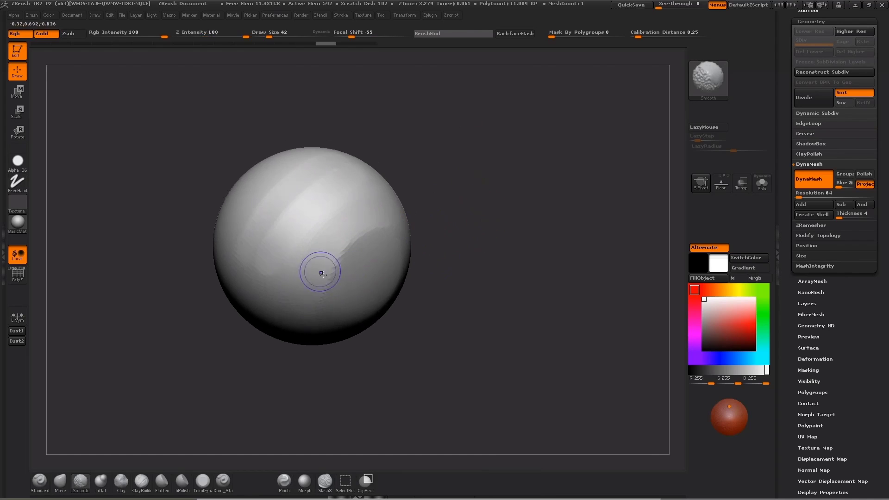
shift+drag(310, 264, 360, 218)
key(ctrl+z)
key(ctrl+z)
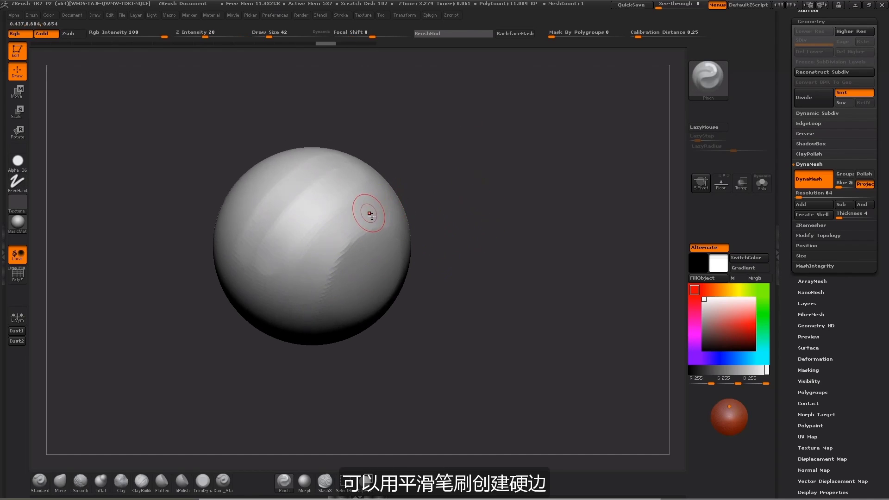
Reduce the Draw Size to 35 and smooth the area below and along the lower-right edge
key(s)
drag(327, 250, 324, 250)
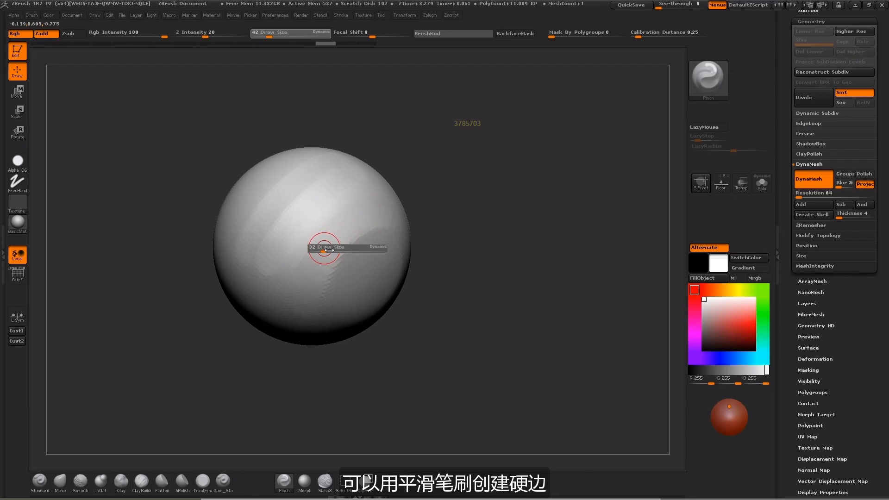
drag(480, 216, 470, 192)
shift+drag(329, 299, 326, 334)
mouse_move(314, 270)
shift+mouse_down()
mouse_move(311, 297)
mouse_move(346, 300)
shift+mouse_up()
drag(491, 226, 496, 236)
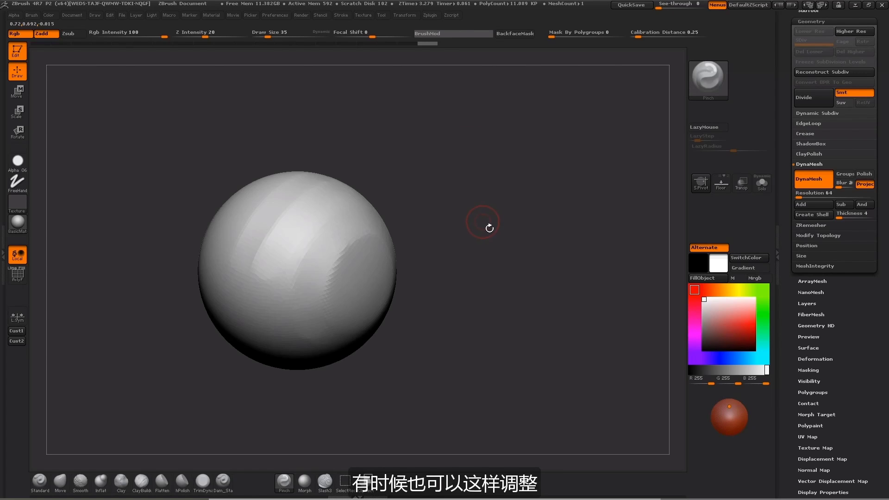
Choose the hPolish brush and polish flat patches on a clean area of the sphere at Draw Size 101
key(ctrl)
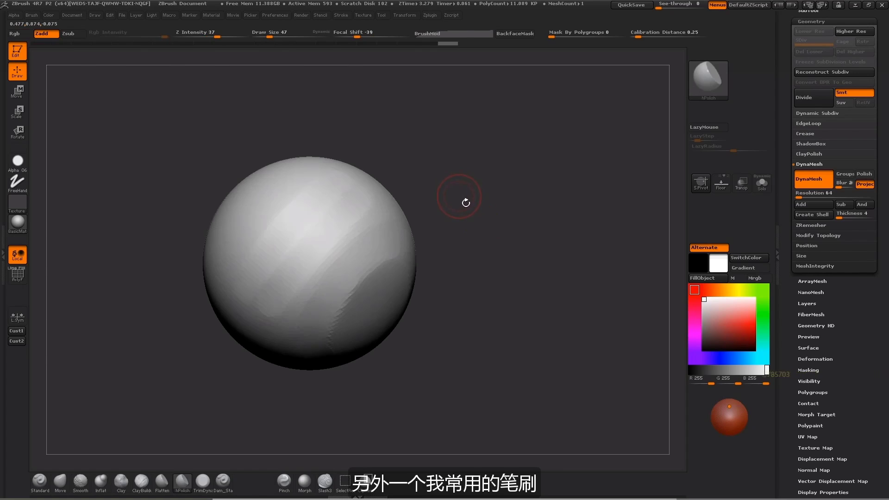
mouse_move(451, 195)
alt+mouse_down()
mouse_move(448, 203)
mouse_move(457, 188)
alt+mouse_up()
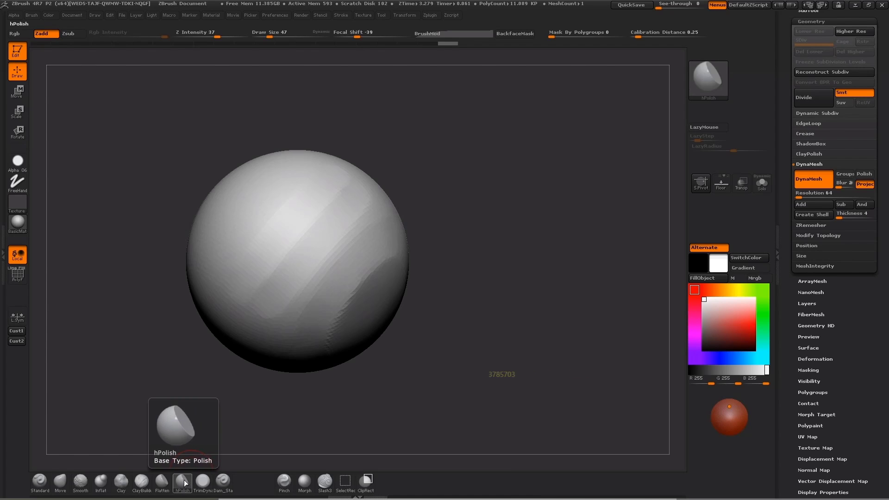
mouse_move(496, 253)
mouse_down()
mouse_move(493, 241)
mouse_move(513, 232)
mouse_move(471, 262)
mouse_up()
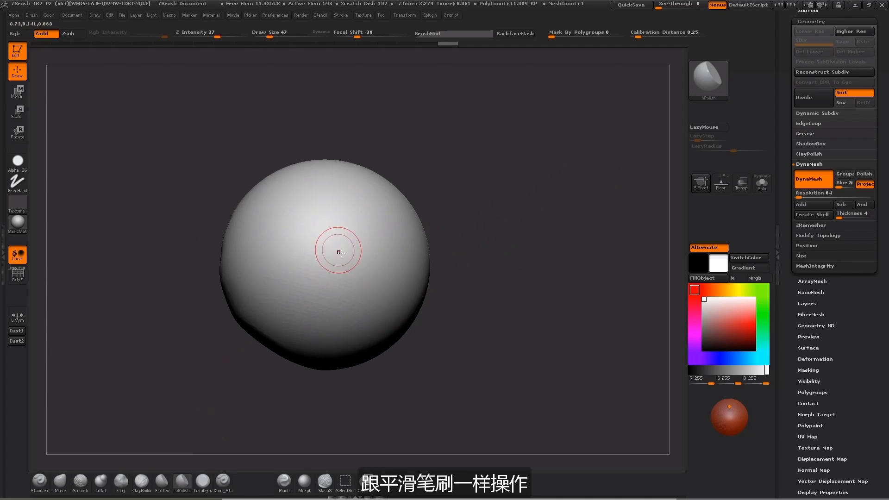
key(s)
drag(339, 250, 342, 249)
drag(335, 200, 332, 252)
key(s)
alt+drag(389, 174, 419, 169)
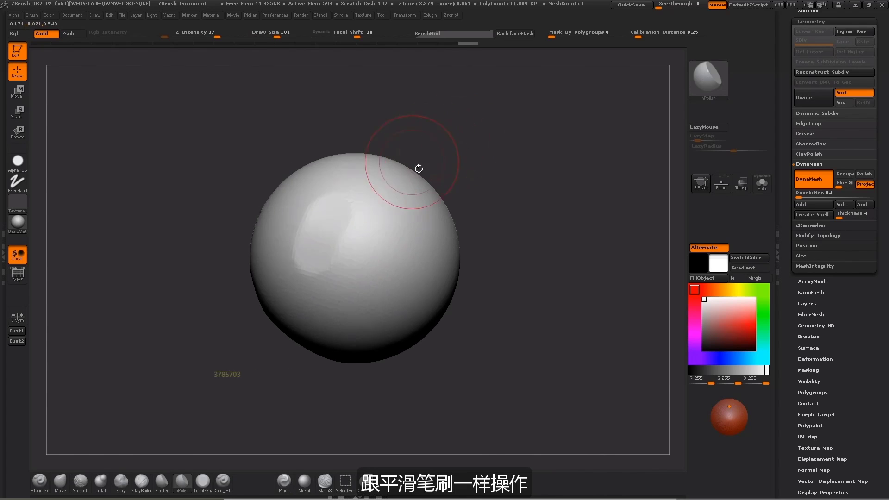
mouse_move(330, 242)
shift+mouse_down()
mouse_move(326, 223)
mouse_move(322, 279)
mouse_move(387, 199)
mouse_move(366, 232)
shift+mouse_up()
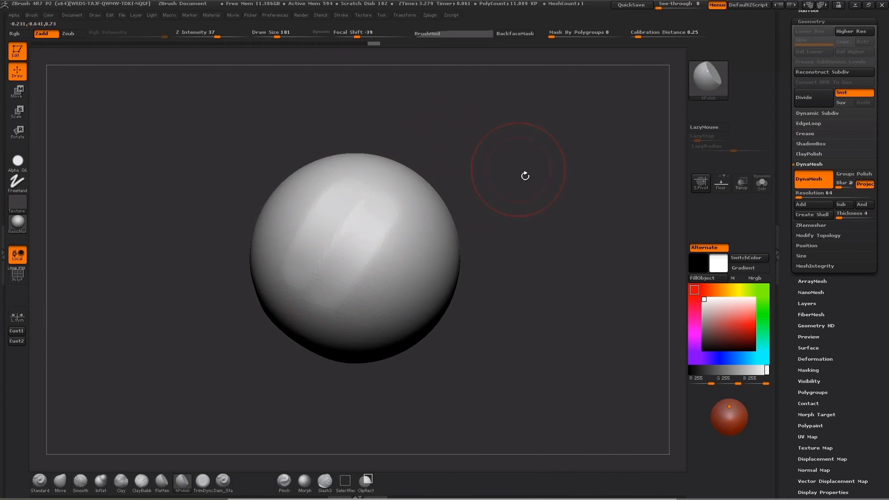
Polish more diagonal strokes beside the flattened patches to form a hard edge with the hPolish brush
drag(526, 175, 341, 228)
drag(349, 172, 319, 259)
drag(499, 163, 470, 137)
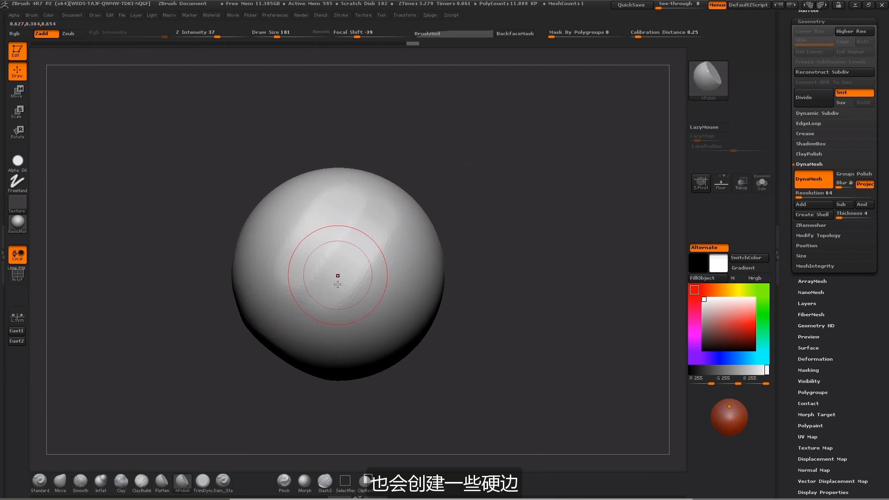
mouse_move(338, 279)
mouse_down()
mouse_move(321, 297)
mouse_move(332, 275)
mouse_up()
drag(453, 187, 423, 187)
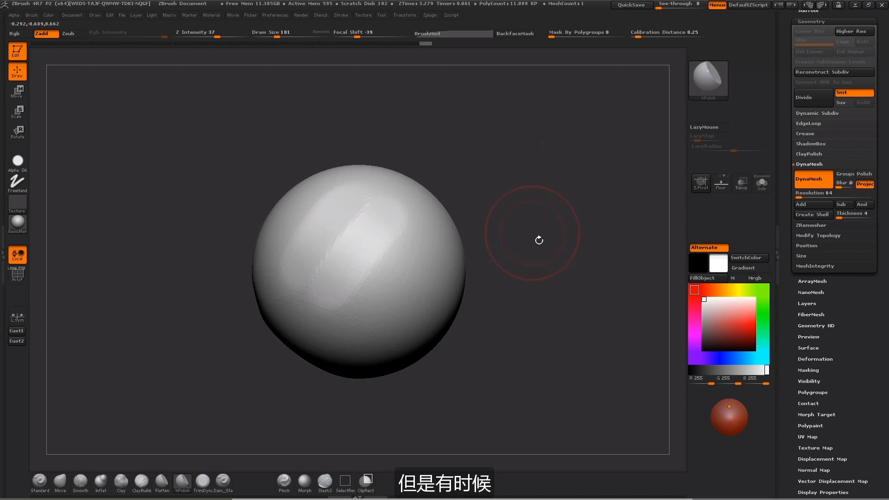
Build up rough diagonal clay strokes on the sphere's right side with the ClayBuildup brush at Draw Size 82
mouse_move(538, 238)
mouse_down()
mouse_move(542, 224)
mouse_move(541, 241)
mouse_move(557, 246)
mouse_up()
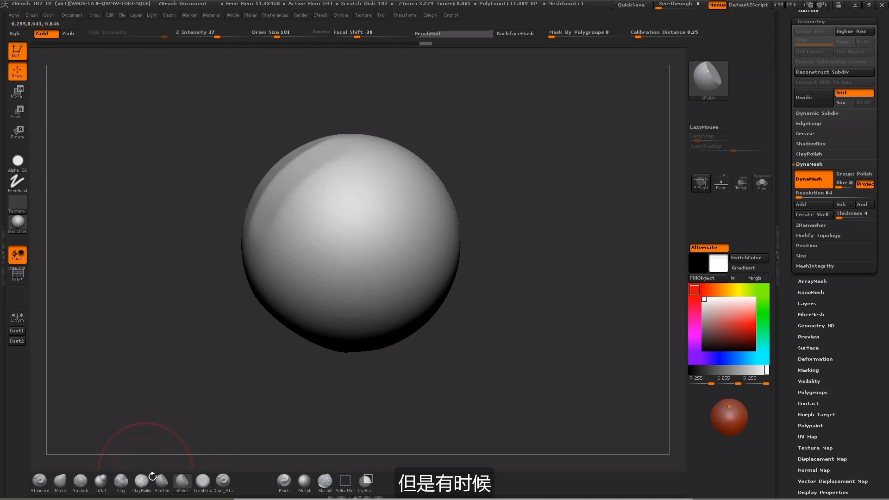
click(143, 482)
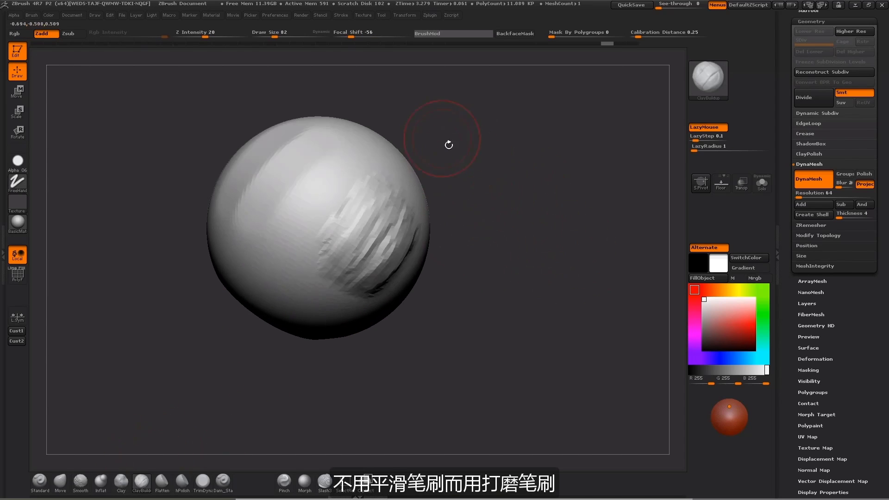
Polish the rough clay strokes down with the hPolish brush at Draw Size 105, leaving some sculpted marks around them
click(182, 485)
drag(476, 270, 483, 274)
mouse_move(357, 227)
mouse_down()
mouse_move(374, 188)
mouse_move(359, 221)
mouse_move(366, 196)
mouse_up()
drag(502, 243, 461, 244)
drag(395, 204, 411, 183)
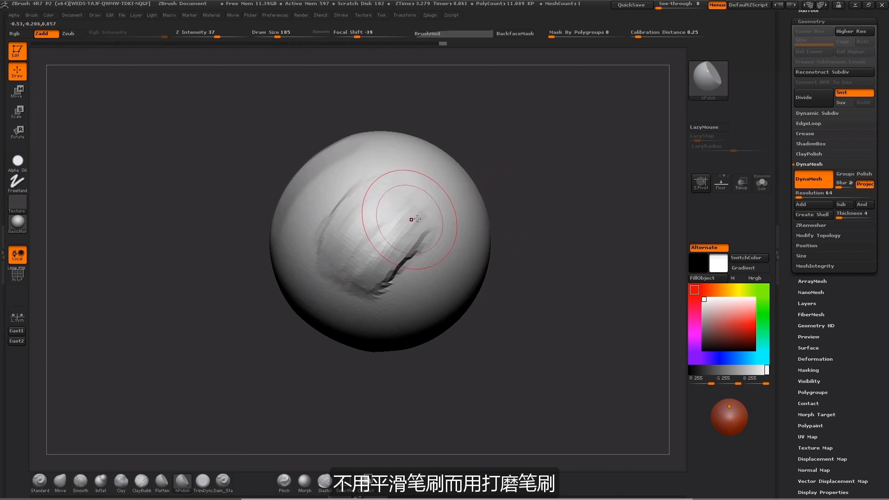
mouse_move(417, 219)
mouse_down()
mouse_move(399, 260)
mouse_move(377, 268)
mouse_move(373, 260)
mouse_move(402, 253)
mouse_up()
mouse_move(574, 232)
mouse_down()
mouse_move(568, 224)
mouse_move(607, 225)
mouse_up()
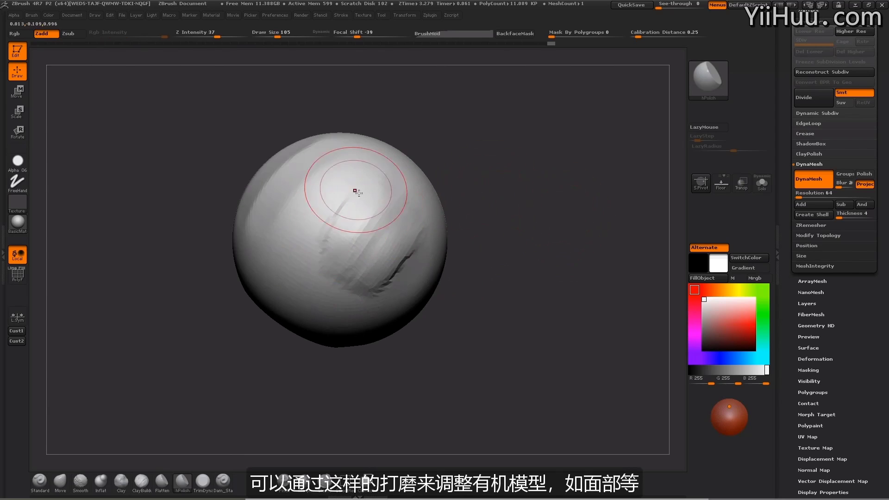
mouse_move(355, 190)
mouse_down()
mouse_move(381, 227)
mouse_move(387, 215)
mouse_move(353, 251)
mouse_up()
drag(571, 199, 531, 187)
drag(400, 205, 391, 273)
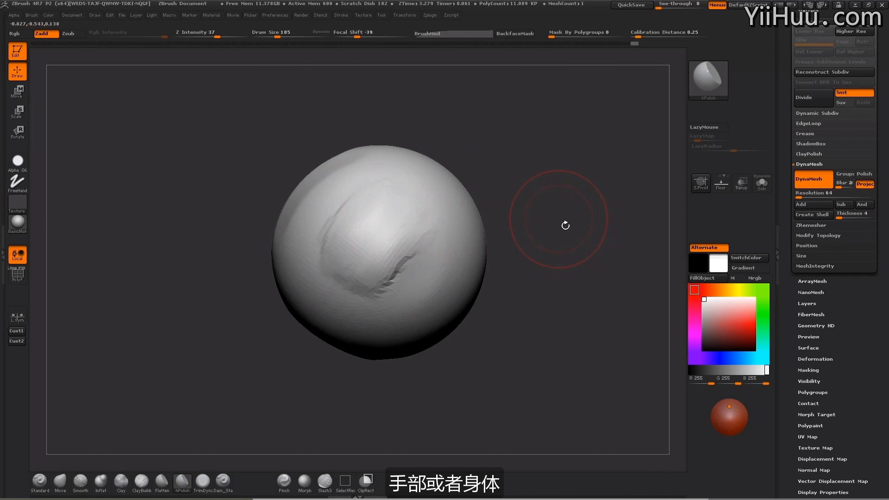
drag(562, 220, 532, 227)
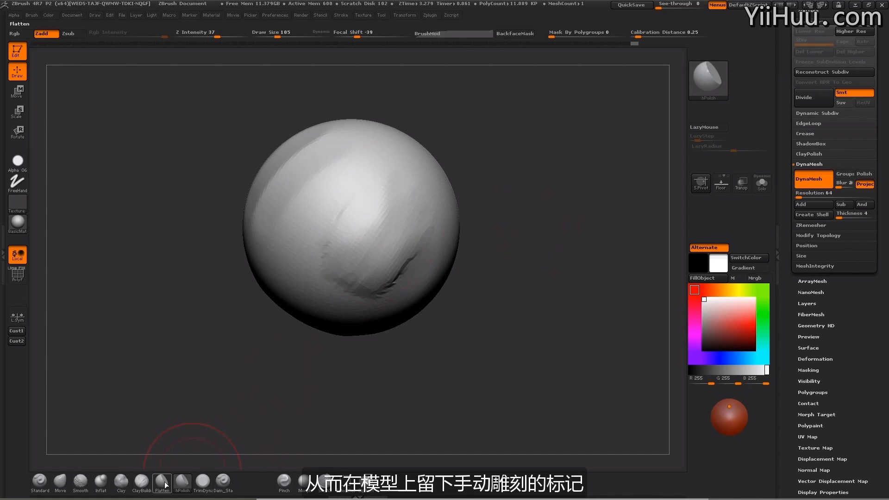
Add a patch of rough clay strokes on another side of the sphere with the ClayBuildup brush at Draw Size 105
click(141, 483)
mouse_move(592, 211)
mouse_down()
mouse_move(536, 201)
mouse_move(496, 239)
mouse_up()
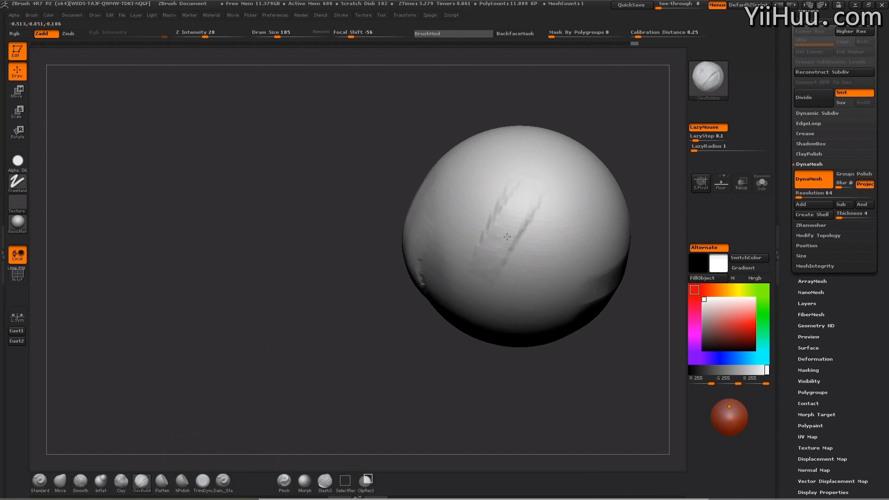
mouse_move(528, 203)
mouse_down()
mouse_move(498, 267)
mouse_move(521, 273)
mouse_up()
drag(570, 212, 539, 276)
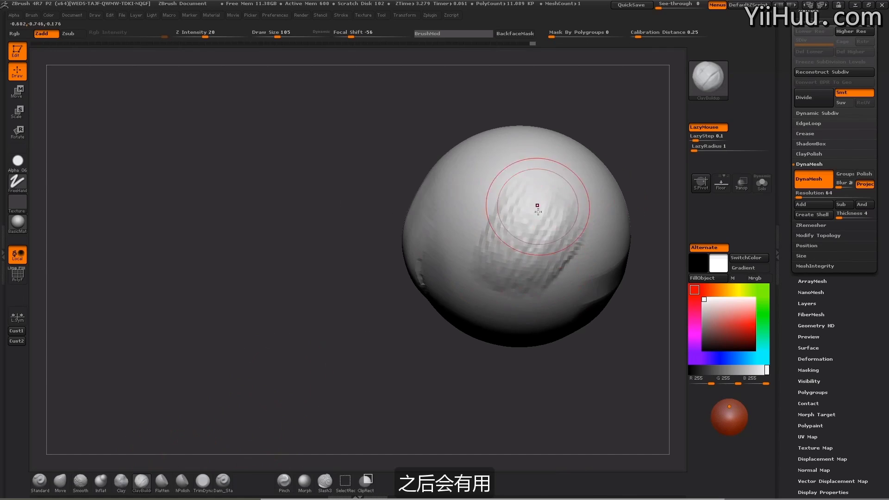
drag(536, 204, 496, 255)
alt+drag(632, 146, 491, 142)
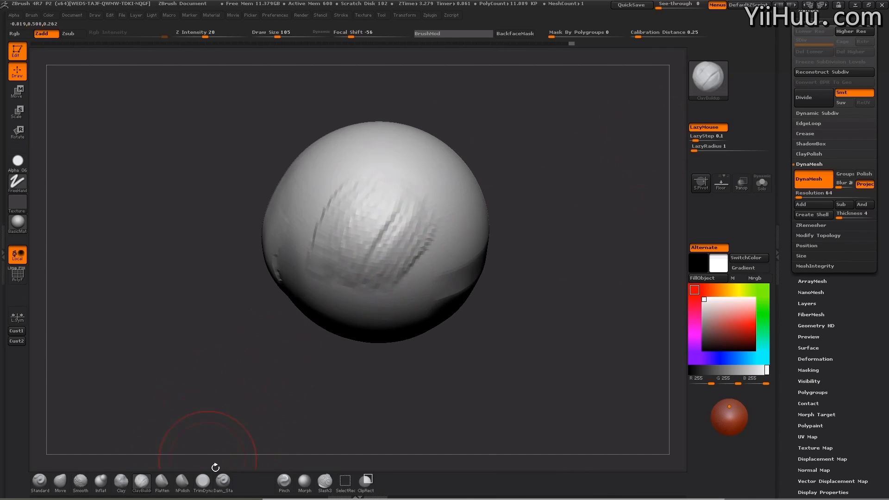
Polish the new clay patch with the hPolish brush at Draw Size 78 and smooth it into the sphere
click(182, 483)
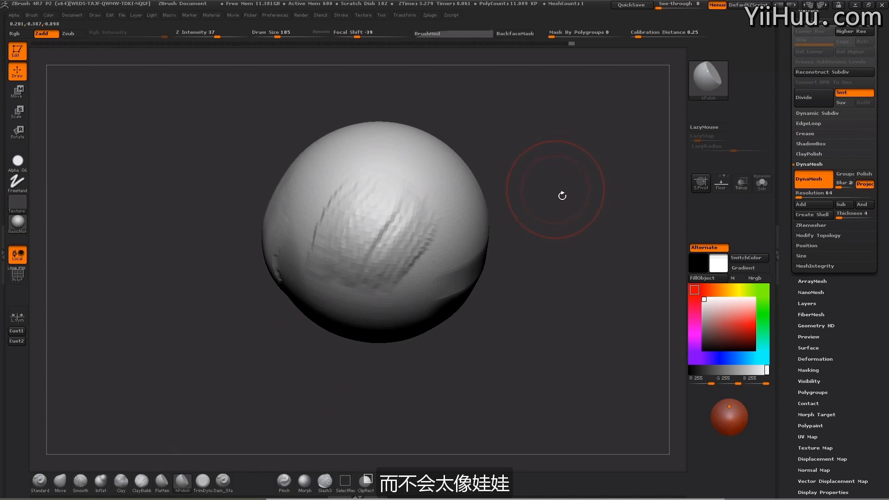
drag(562, 193, 564, 187)
key(s)
mouse_move(405, 232)
mouse_down()
mouse_move(421, 208)
mouse_move(387, 287)
mouse_move(387, 197)
mouse_move(377, 179)
mouse_move(328, 224)
mouse_move(329, 251)
mouse_move(405, 210)
mouse_up()
mouse_move(426, 210)
shift+mouse_down()
mouse_move(419, 252)
mouse_move(393, 264)
mouse_move(343, 243)
shift+mouse_up()
shift+drag(325, 203, 342, 266)
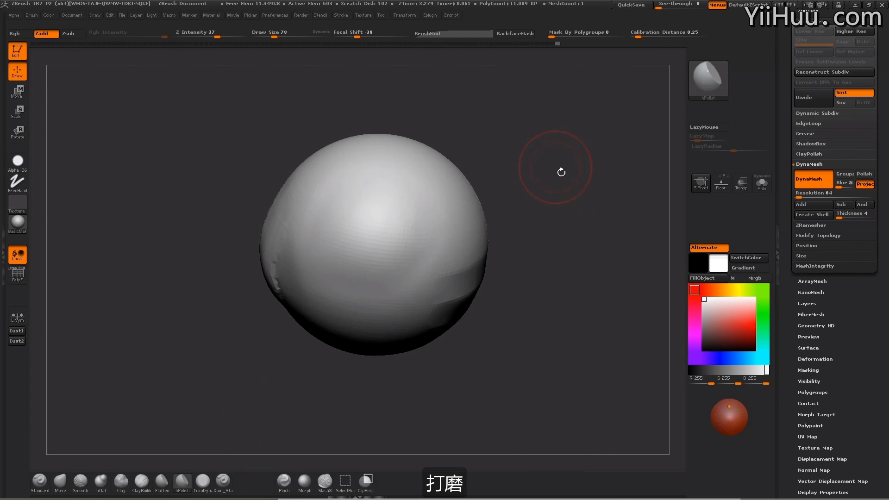
mouse_move(562, 171)
mouse_down()
mouse_move(550, 173)
mouse_move(602, 185)
mouse_up()
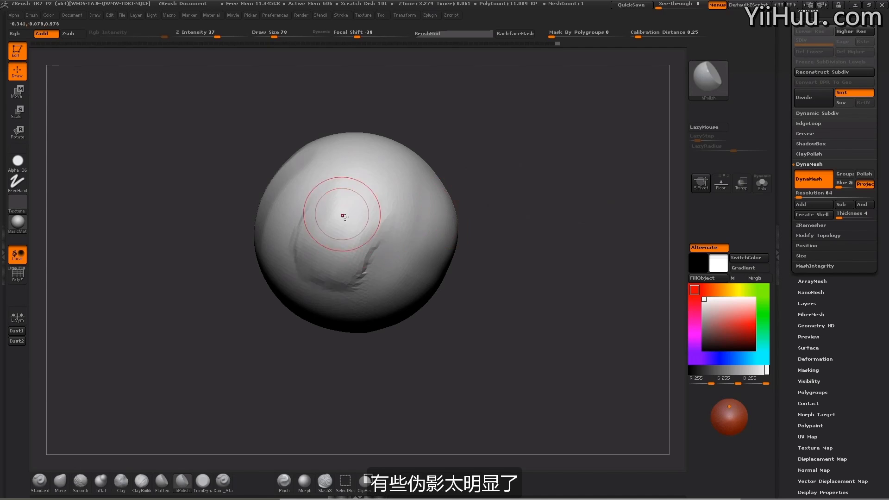
drag(524, 174, 514, 173)
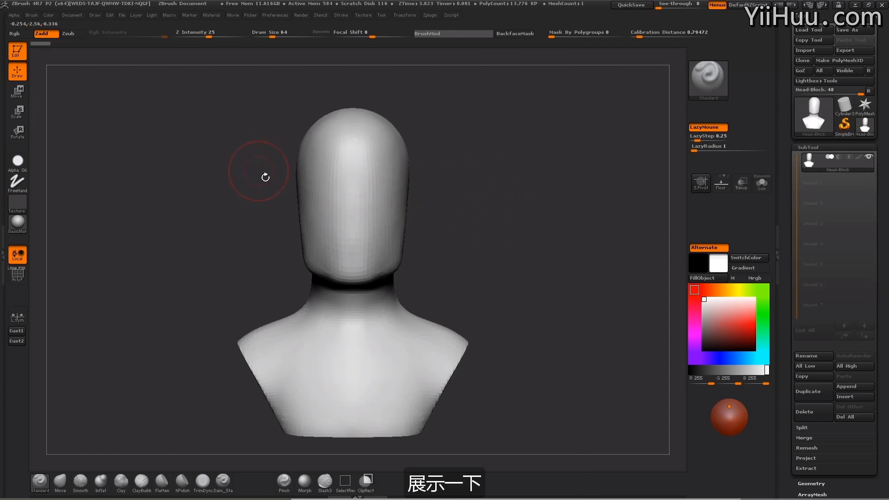
On the Head-Block bust, draw a straight vertical transpose line from the crown of the head to the chin
key(w)
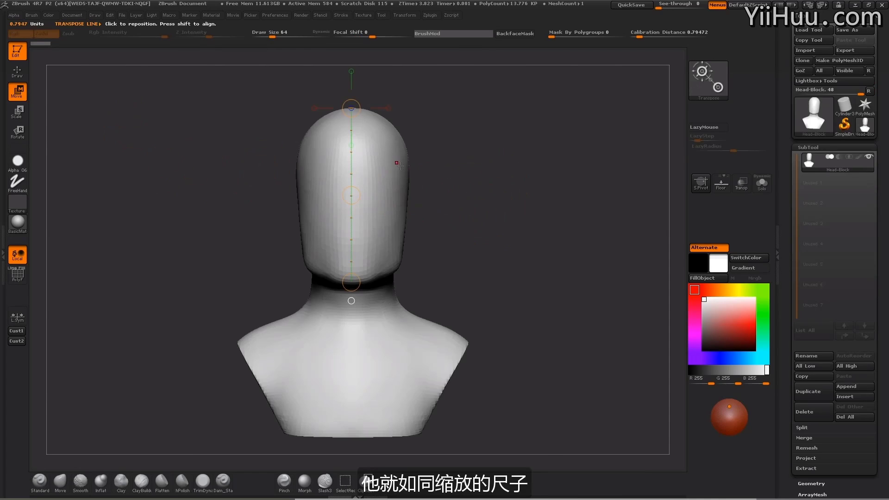
drag(549, 109, 558, 135)
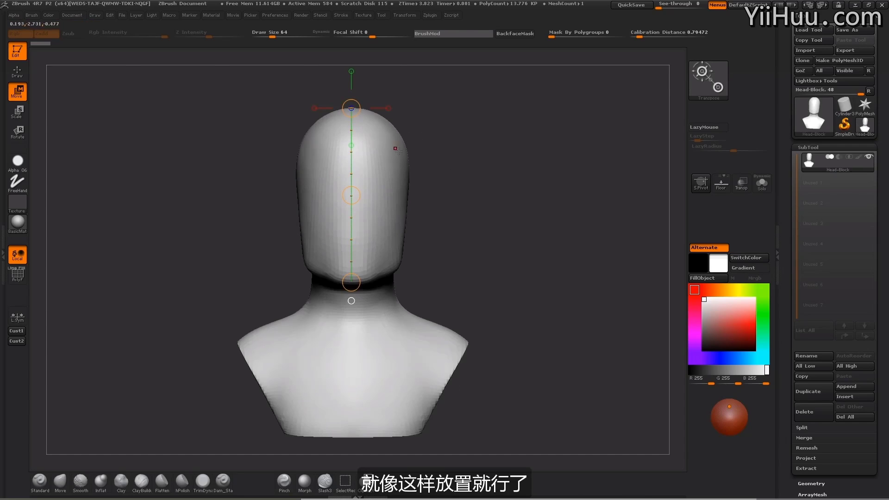
drag(398, 148, 425, 170)
mouse_move(359, 109)
shift+mouse_down()
mouse_move(357, 284)
mouse_move(367, 285)
shift+mouse_up()
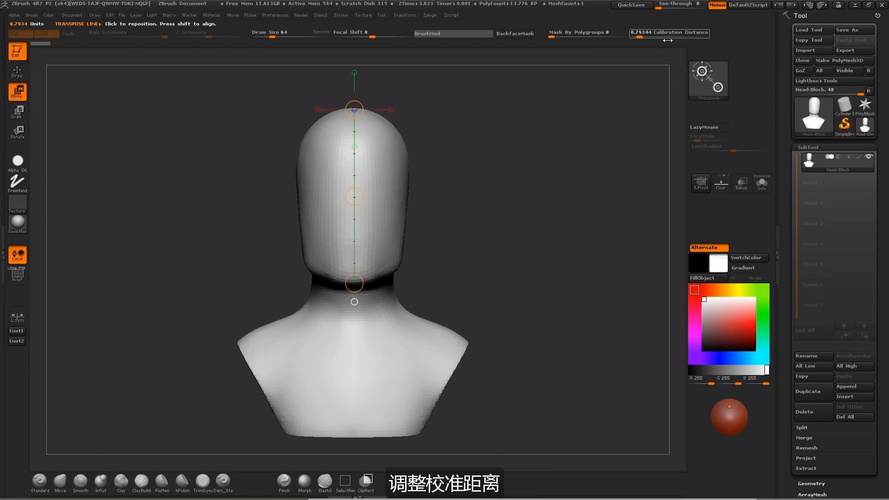
Set the transpose line's Calibration Distance to 1 and shift the line slightly on the head
click(686, 33)
text(1)
key(Return)
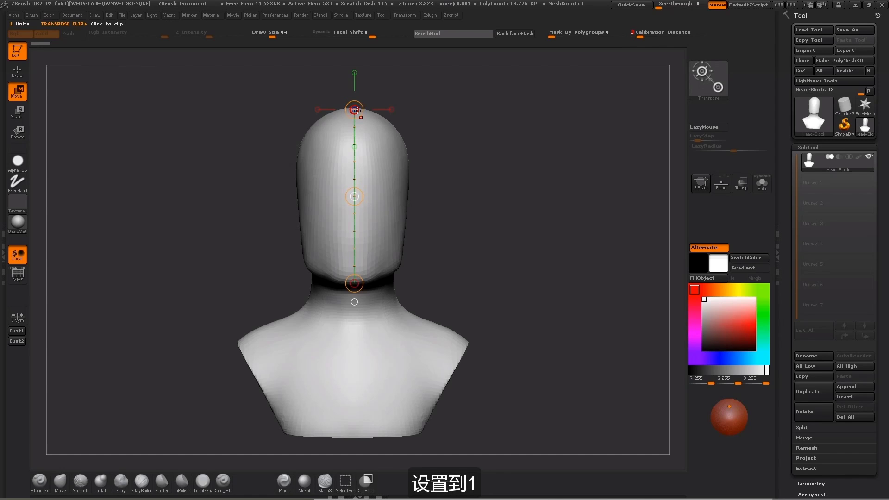
drag(360, 191, 359, 190)
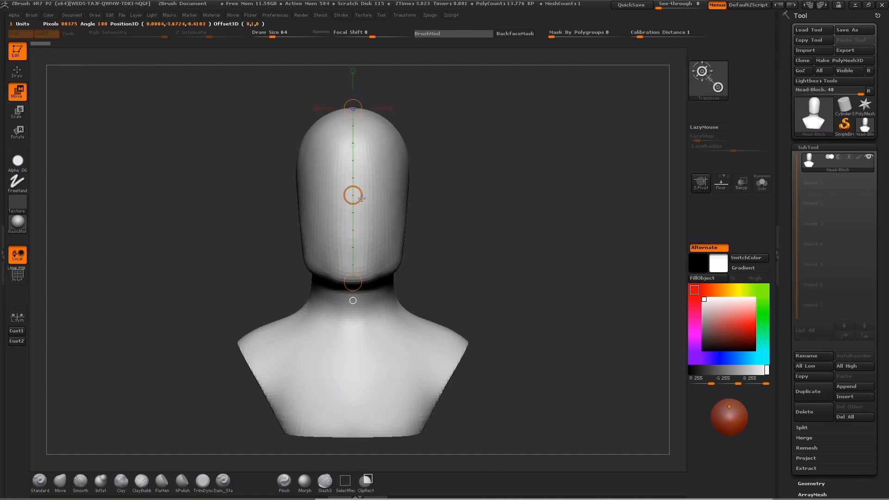
Set the Calibration Distance to 3 and move the transpose line off the head into the empty space beside it
click(662, 33)
text(3)
key(Return)
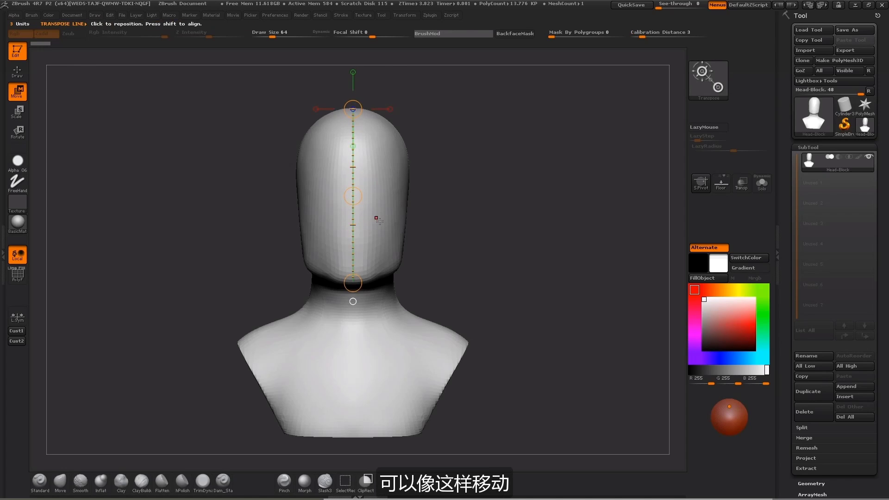
drag(353, 196, 547, 172)
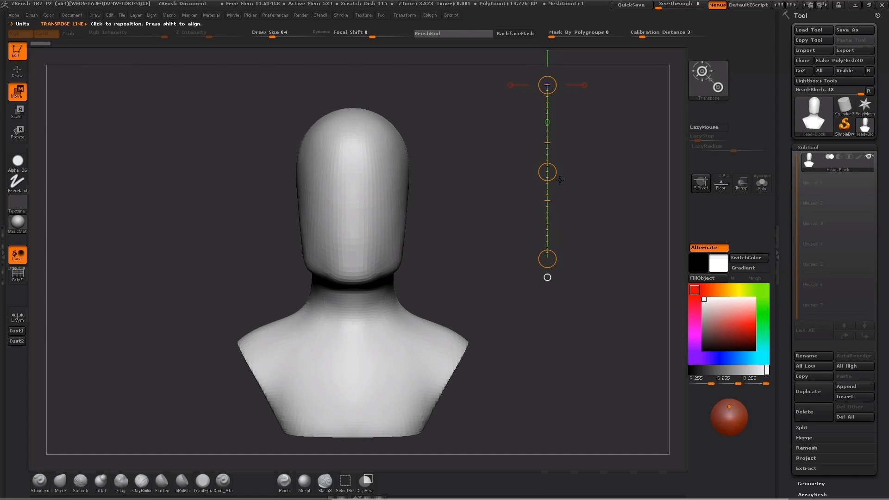
Draw a horizontal transpose line from the upper face out past the side of the head and shift it slightly
drag(378, 165, 543, 168)
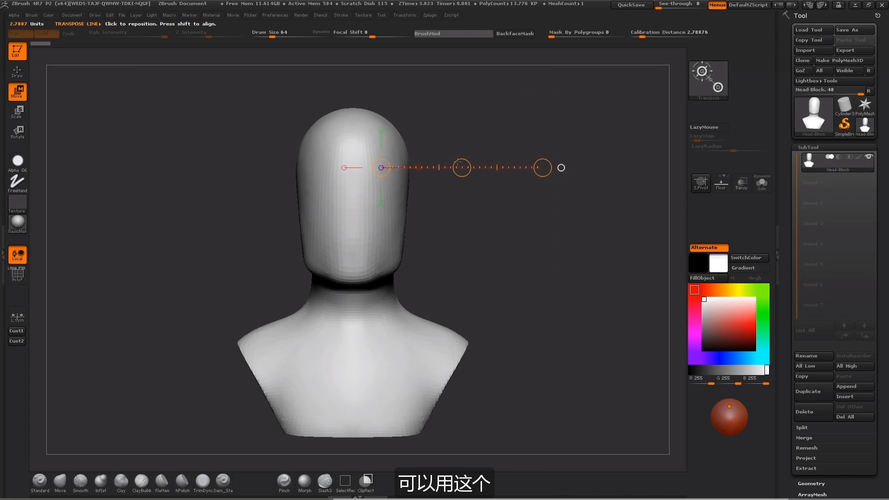
mouse_move(463, 164)
mouse_down()
mouse_move(440, 162)
mouse_move(448, 158)
mouse_up()
click(450, 156)
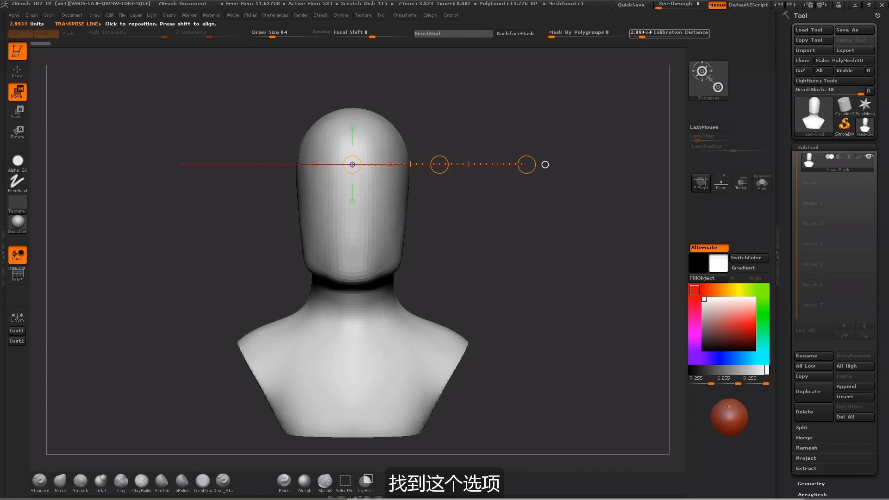
Examine the Transpose Units preferences and view the whole bust with its horizontal transpose line
click(277, 14)
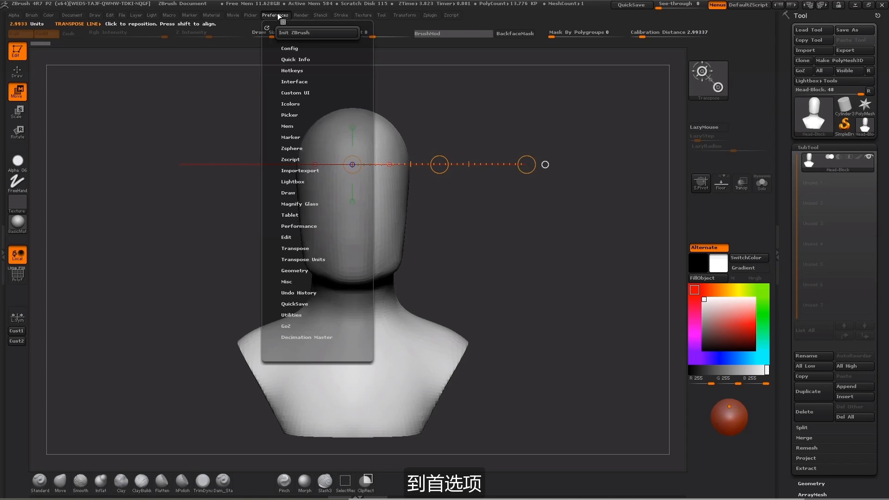
click(315, 263)
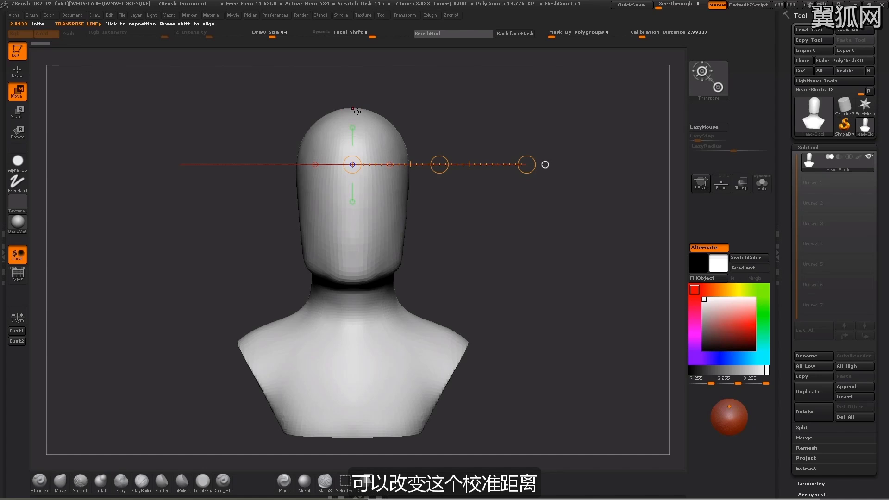
alt+drag(630, 104, 630, 70)
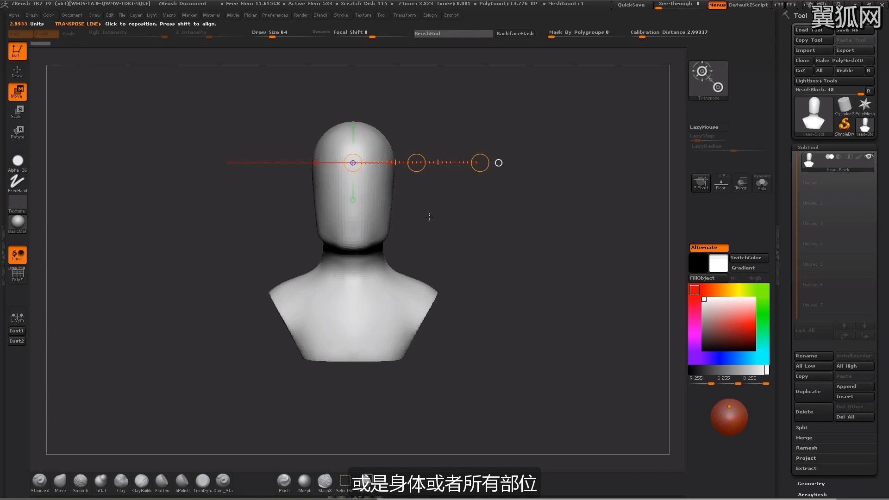
drag(465, 192, 424, 196)
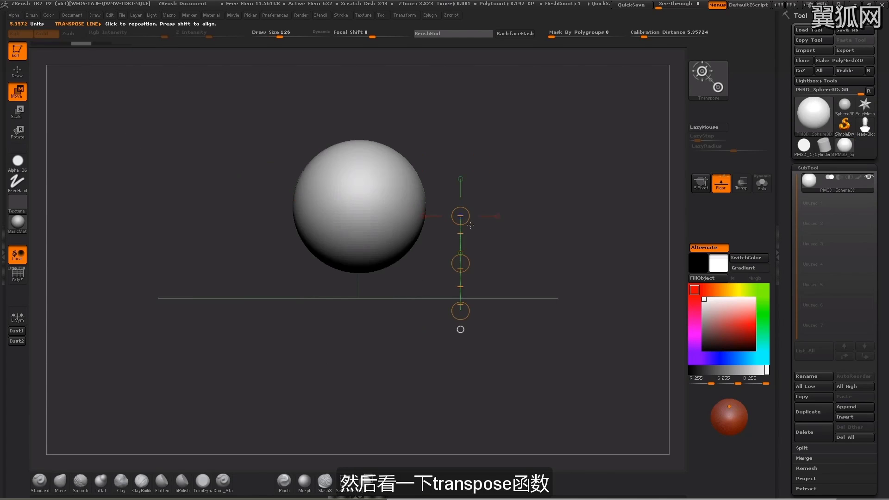
Draw a straight vertical transpose line from the sphere's edge to below the floor line and try clipping the sphere from its start point
drag(416, 200, 416, 379)
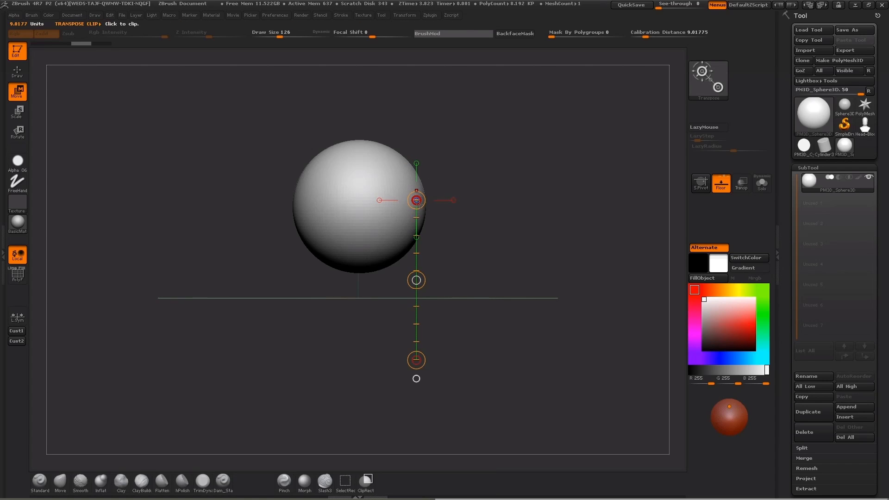
drag(417, 201, 427, 233)
key(ctrl+z)
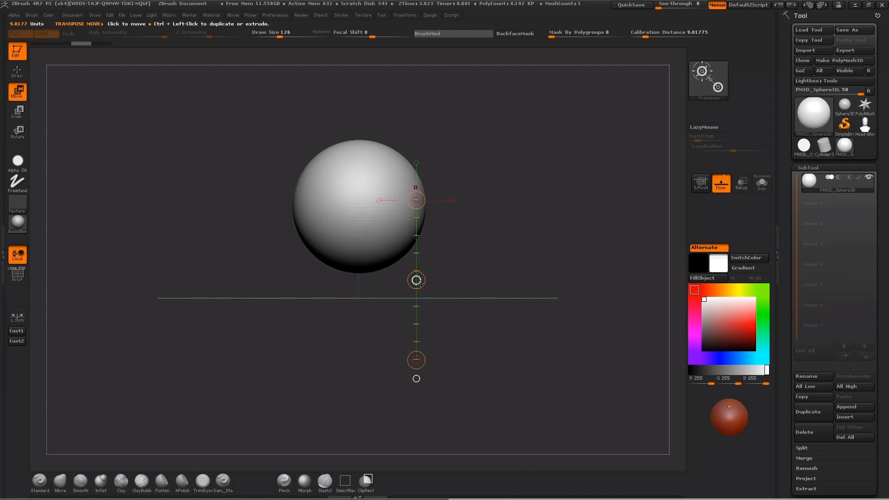
Try moving the sphere with the transpose line's middle point and deforming it with the lower end point, undoing each attempt
mouse_move(416, 280)
mouse_down()
mouse_move(447, 236)
mouse_move(393, 300)
mouse_move(512, 315)
mouse_move(382, 265)
mouse_move(476, 265)
mouse_move(439, 251)
mouse_move(409, 272)
mouse_up()
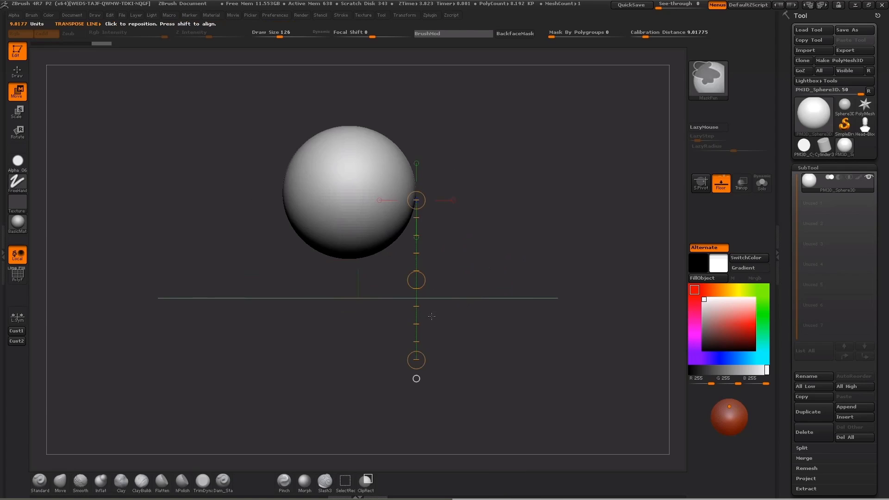
key(ctrl+z)
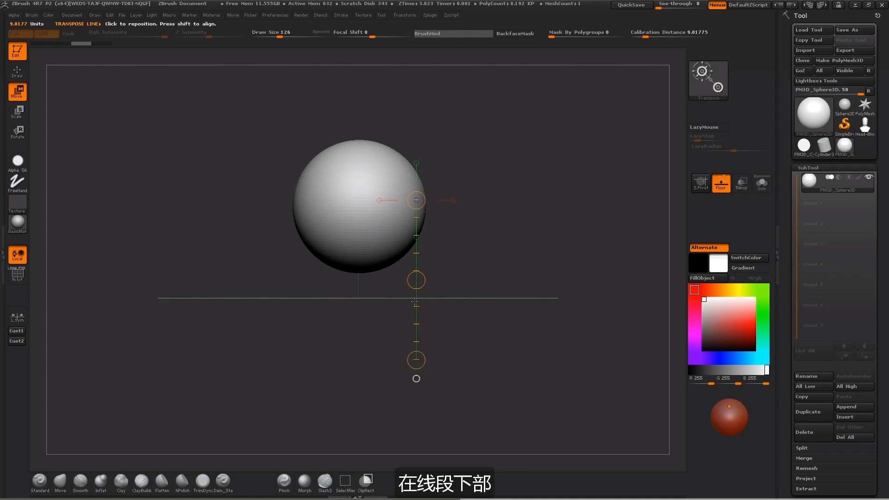
mouse_move(416, 360)
mouse_down()
mouse_move(442, 361)
mouse_move(463, 343)
mouse_move(422, 371)
mouse_move(383, 353)
mouse_move(407, 345)
mouse_up()
key(ctrl+z)
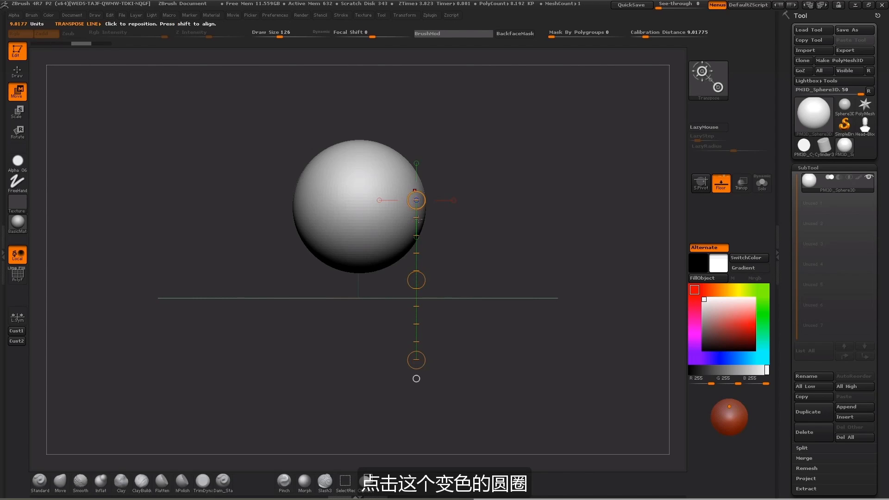
drag(418, 363, 457, 352)
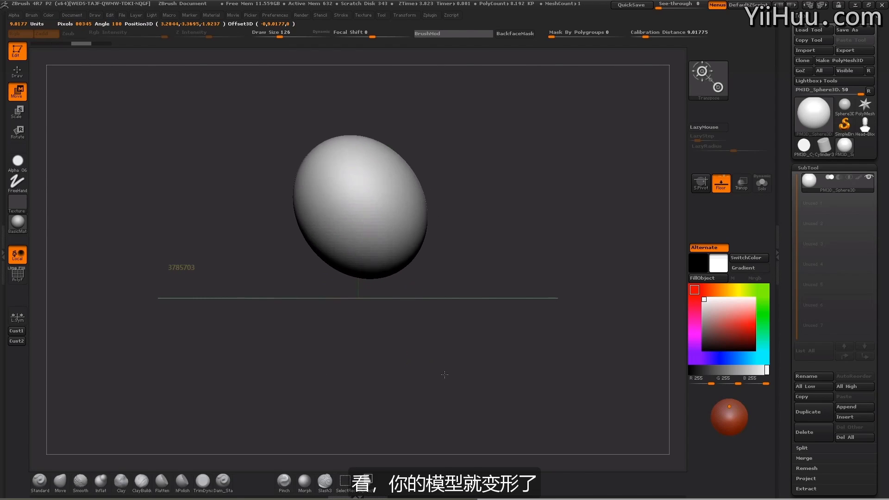
drag(369, 358, 424, 287)
key(ctrl+z)
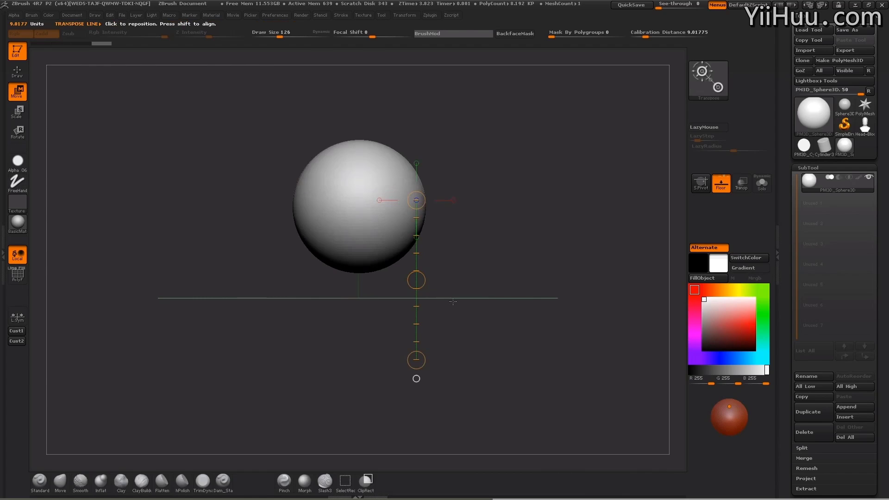
Reposition the transpose line by its end and middle circles, leaving it vertical beside the sphere at about 6.1 units long
drag(425, 201, 465, 184)
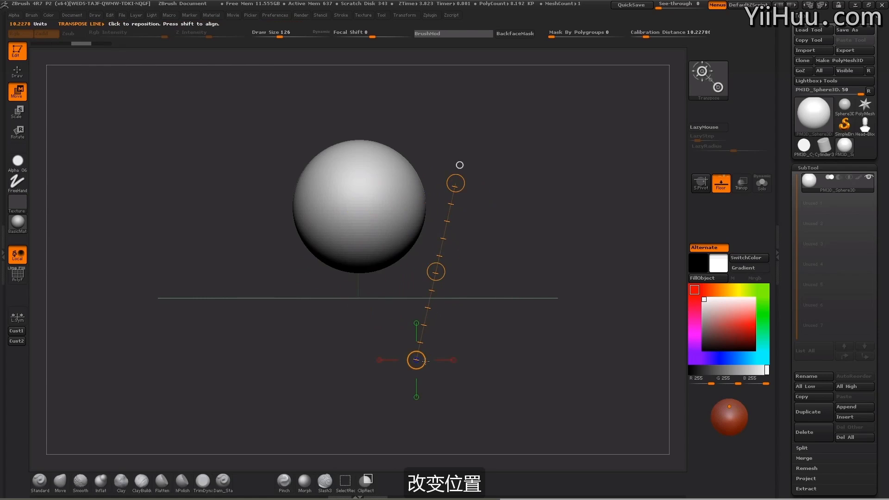
drag(425, 360, 321, 123)
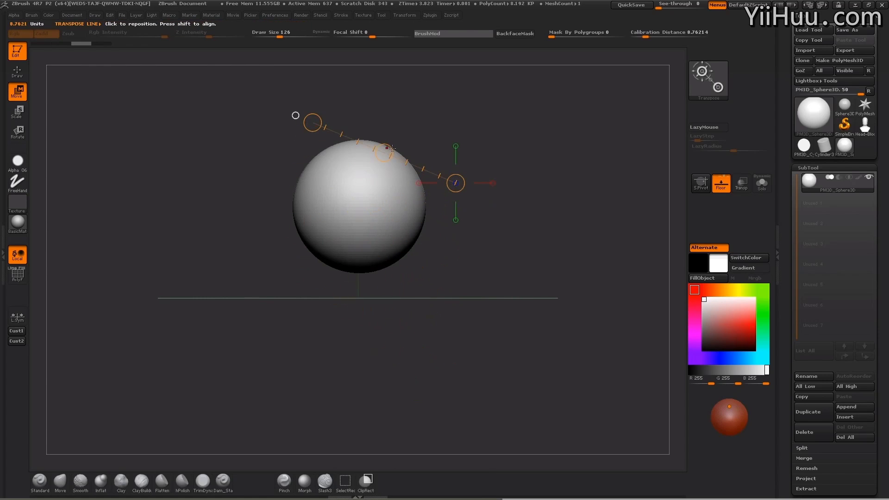
drag(392, 150, 349, 274)
drag(253, 238, 577, 218)
drag(411, 306, 458, 143)
drag(561, 227, 468, 250)
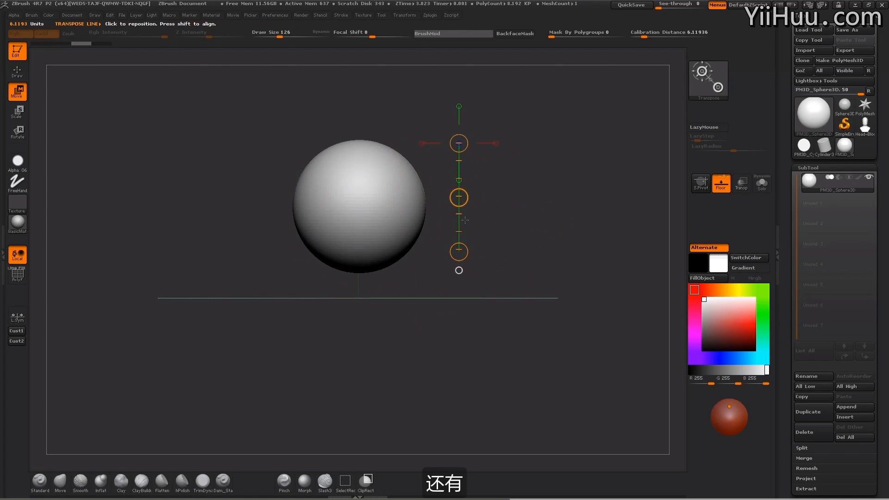
Center the transpose line on the sphere, move it away from the sphere, and center it again
click(459, 271)
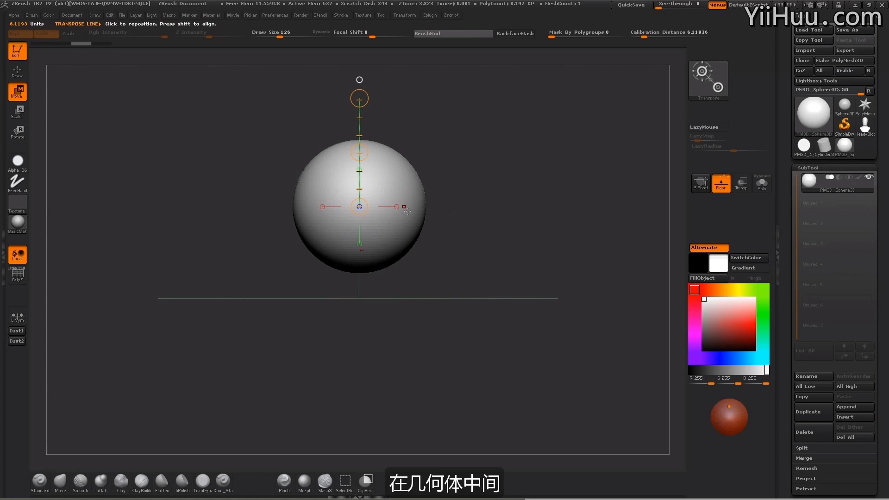
drag(368, 156, 452, 141)
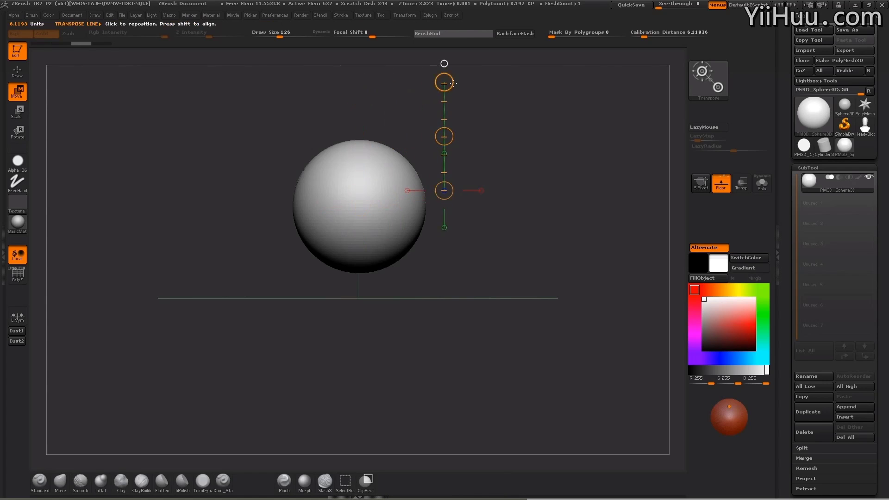
click(445, 65)
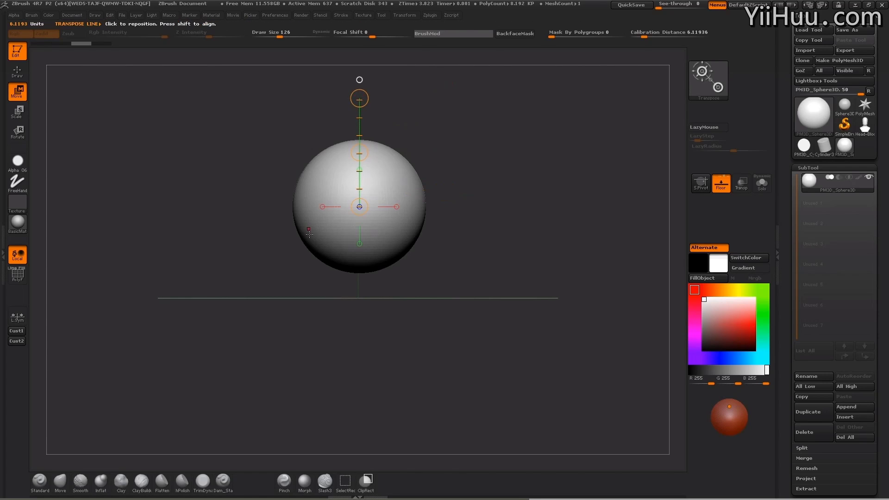
Snap the centered transpose line repeatedly along the horizontal and vertical axes in both directions, ending with it pointing straight down
click(322, 207)
click(360, 244)
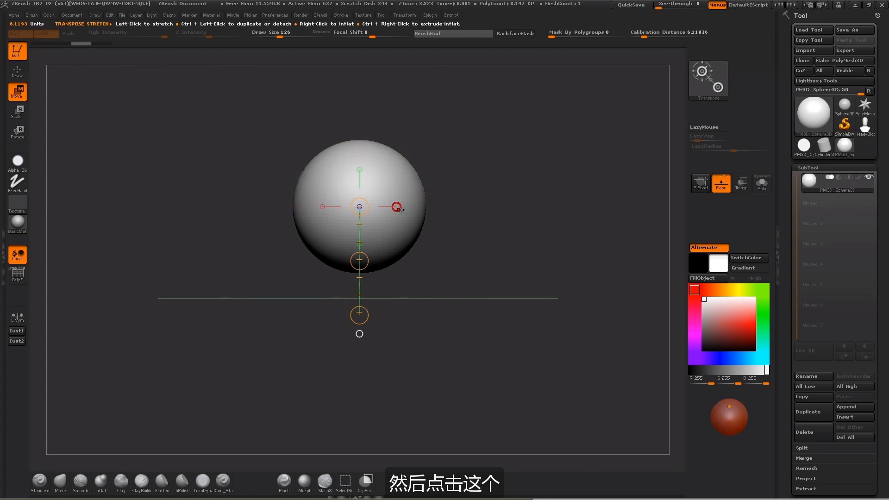
click(397, 207)
click(359, 170)
click(322, 207)
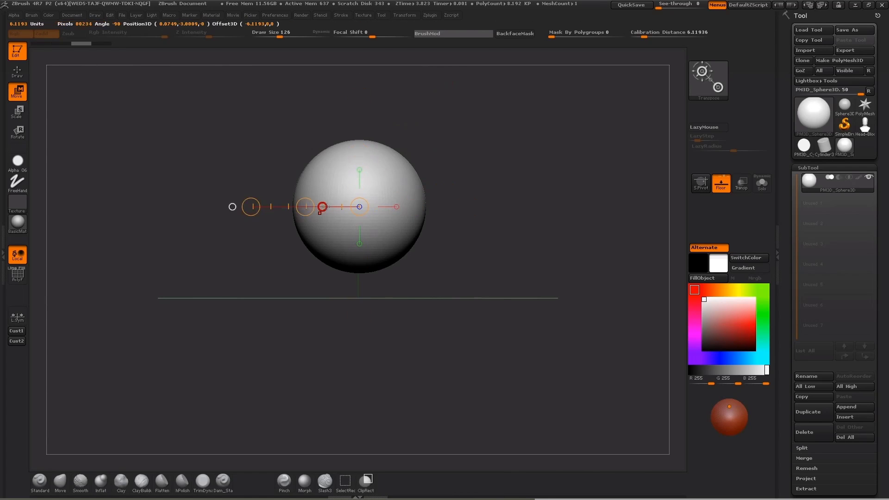
click(359, 244)
click(397, 206)
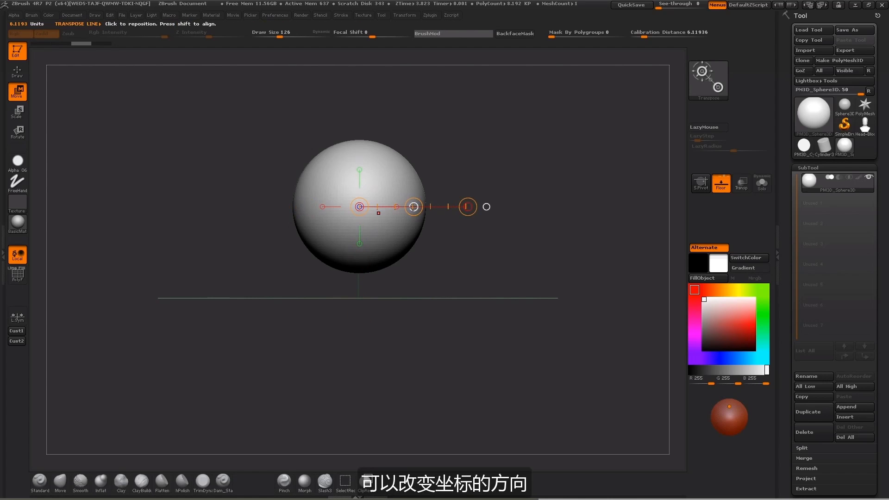
click(359, 170)
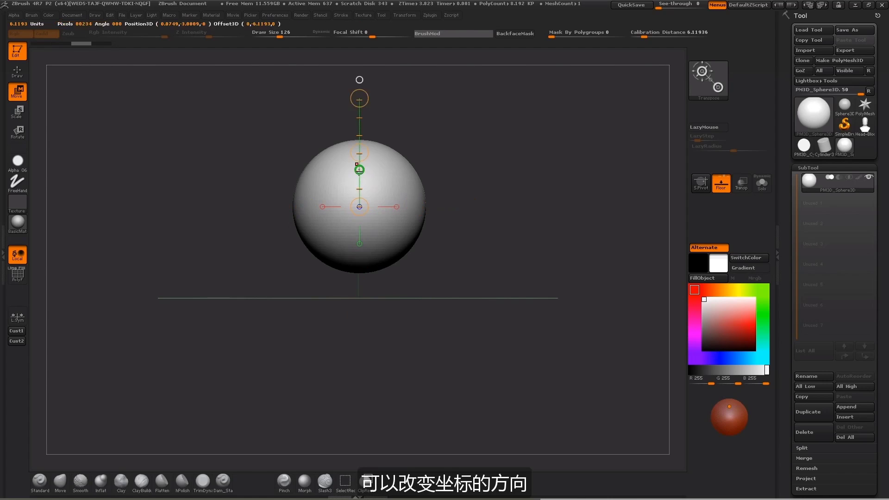
click(323, 207)
click(359, 244)
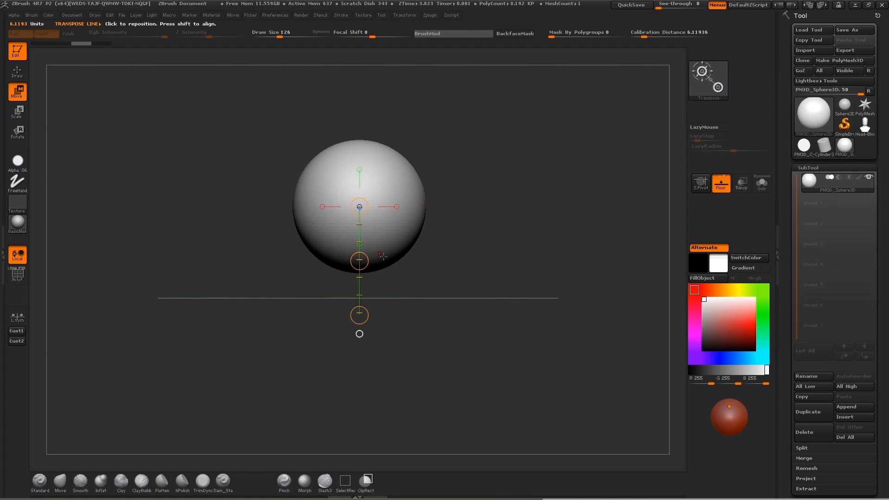
Return to Draw mode and raise the Dam_Standard brush's Draw Size to 109 for the thin disc
key(q)
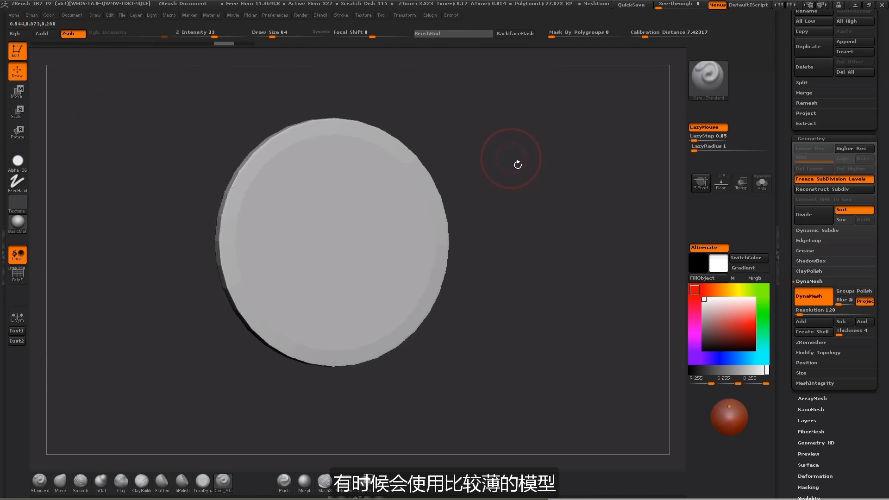
mouse_move(518, 166)
mouse_down()
mouse_move(468, 173)
mouse_move(507, 169)
mouse_move(523, 154)
mouse_move(484, 173)
mouse_up()
key(bracketright)
key(bracketright)
key(bracketright)
drag(495, 141, 511, 143)
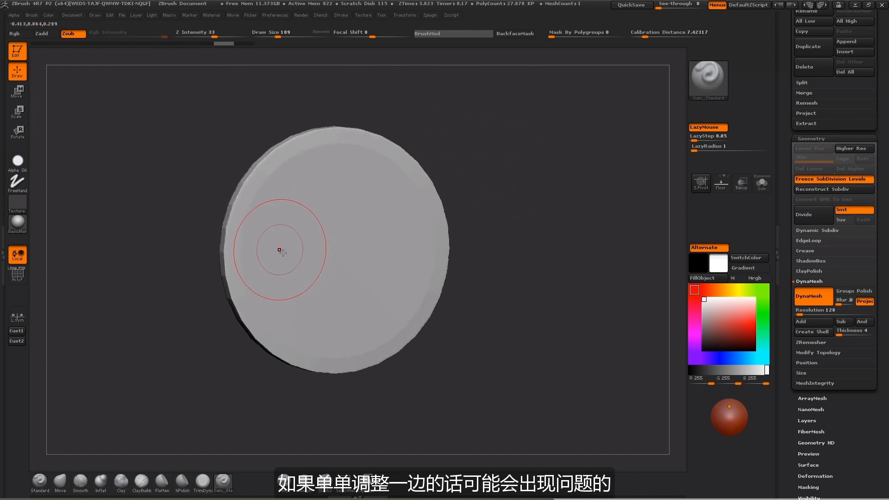
Carve three parallel diagonal grooves across the front of the thin disc without BackfaceMask and inspect its back side
drag(275, 254, 358, 177)
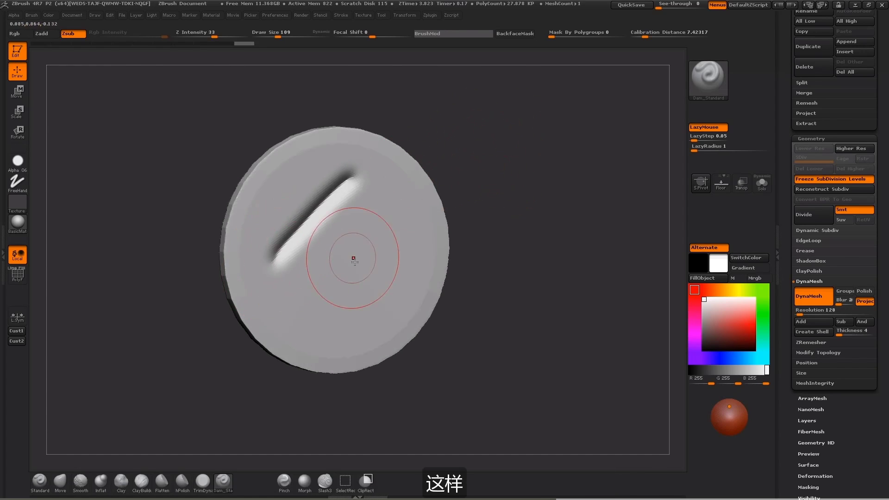
drag(306, 289, 386, 204)
drag(344, 303, 419, 230)
mouse_move(527, 213)
mouse_down()
mouse_move(513, 214)
mouse_move(533, 222)
mouse_up()
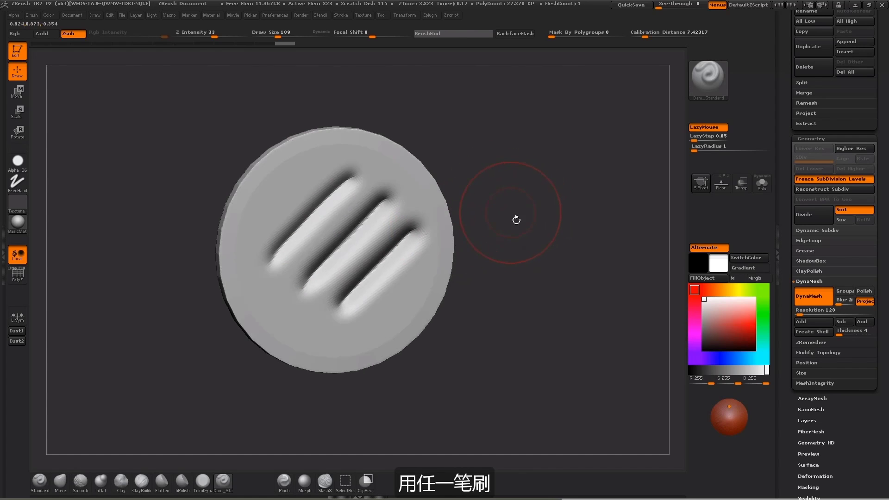
mouse_move(518, 166)
mouse_down()
mouse_move(569, 158)
mouse_move(539, 160)
mouse_up()
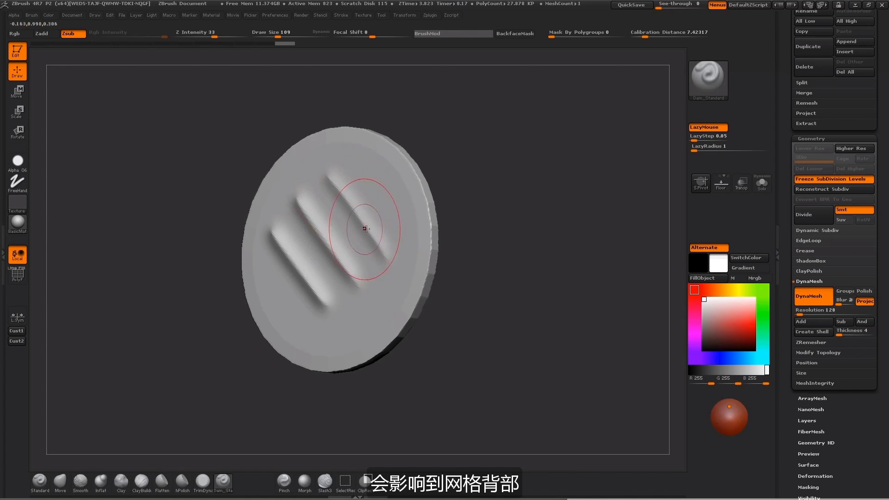
drag(565, 183, 558, 184)
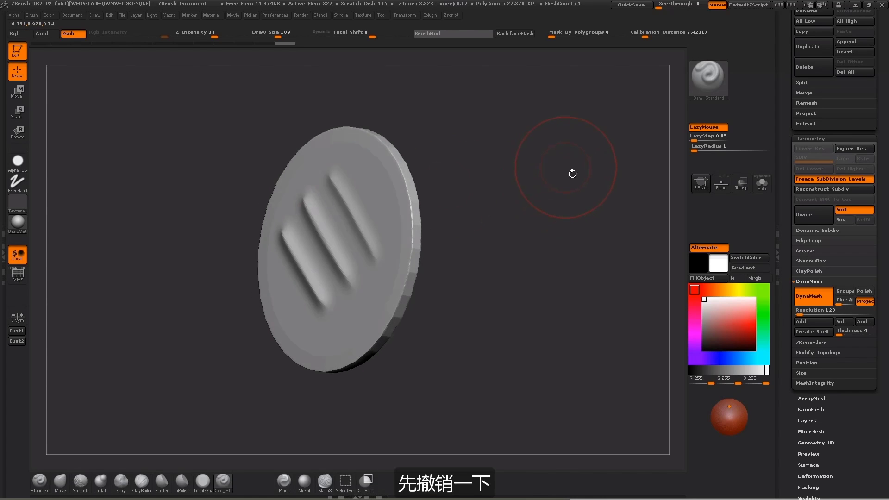
Undo the three groove strokes on the disc
key(ctrl+z)
key(ctrl+z)
key(ctrl+z)
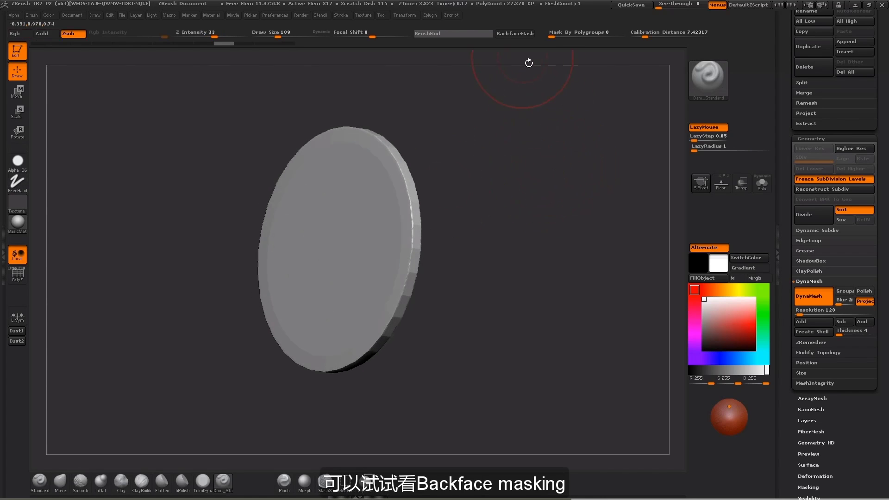
Enable BackfaceMask and carve three parallel diagonal grooves across the front of the disc with the Dam_Standard brush
click(518, 33)
drag(526, 135, 477, 148)
drag(296, 222, 341, 185)
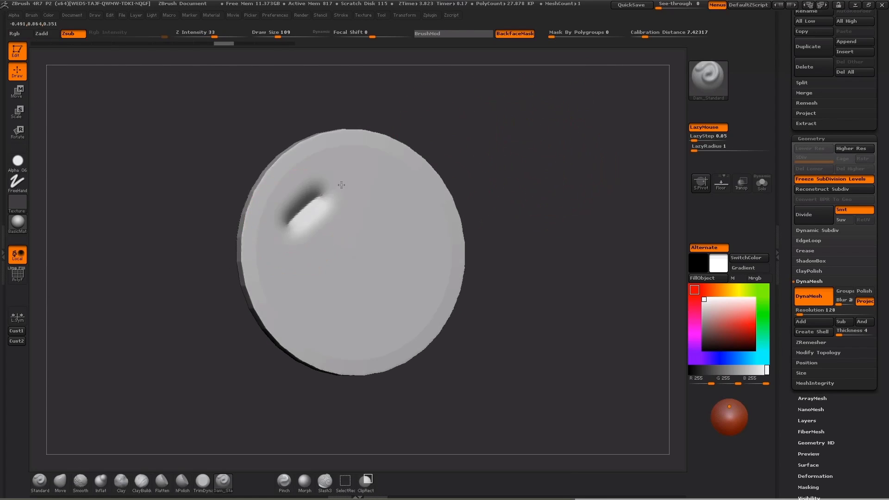
drag(293, 292, 391, 204)
drag(348, 311, 425, 235)
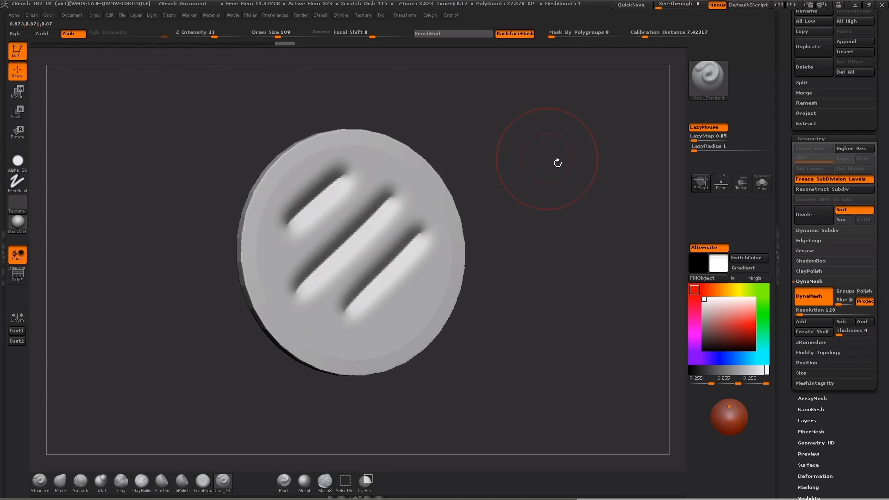
Inspect the disc's back side and locate the BackfaceMask option in the brush's Auto Masking settings
drag(558, 163, 598, 162)
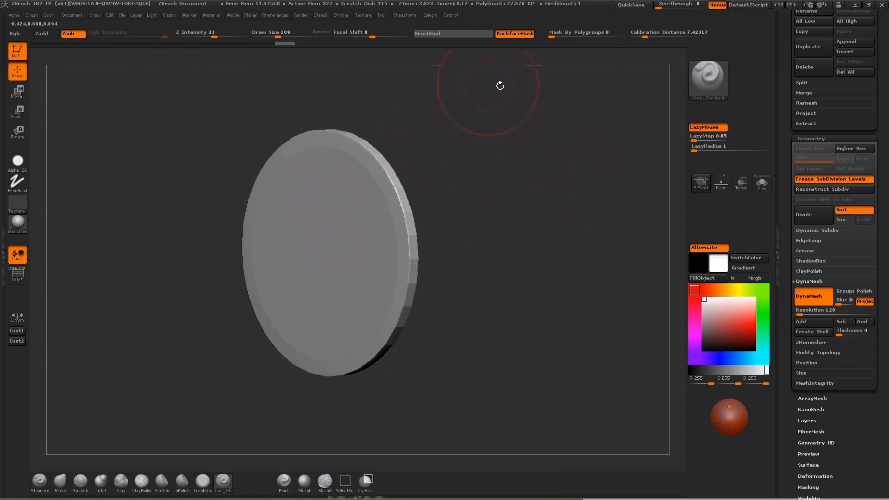
click(33, 15)
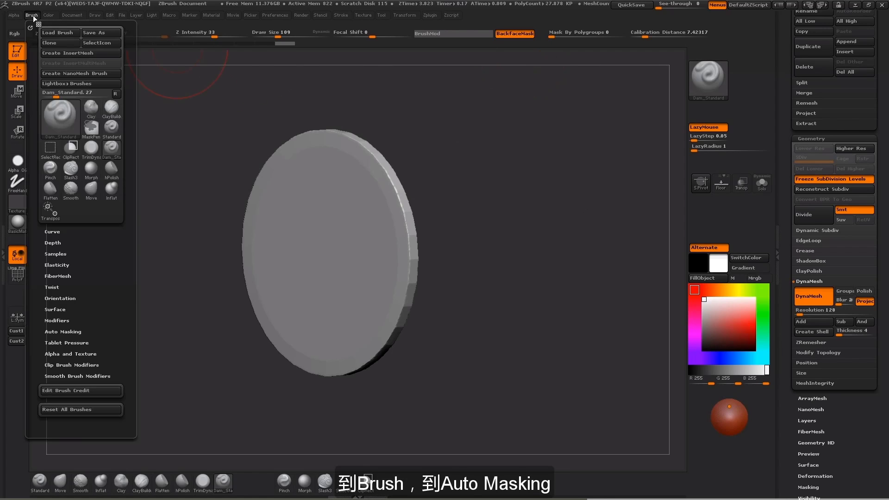
click(68, 332)
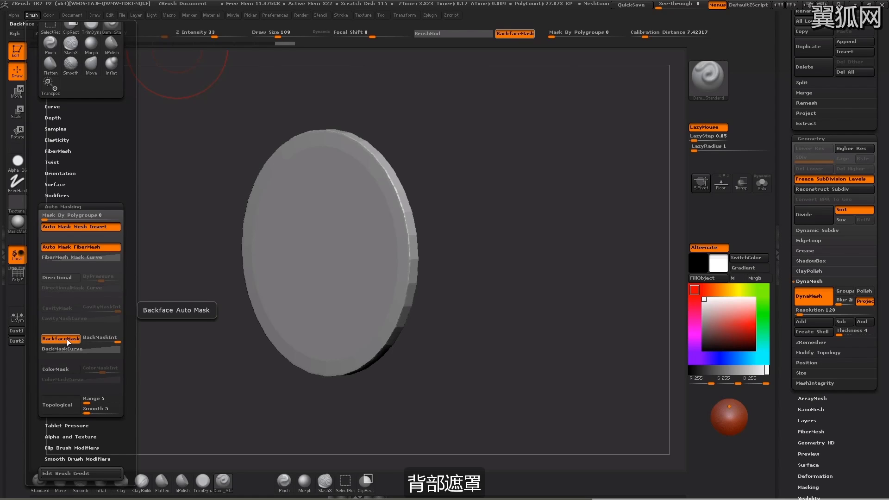
drag(564, 189, 502, 176)
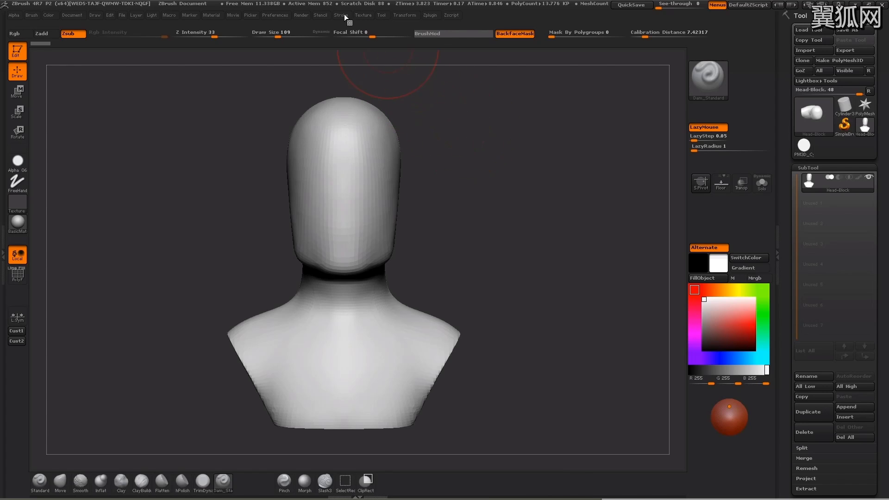
Select the ChrisPineReferenceSheet texture and add it to Spotlight over the head bust
click(363, 15)
click(380, 147)
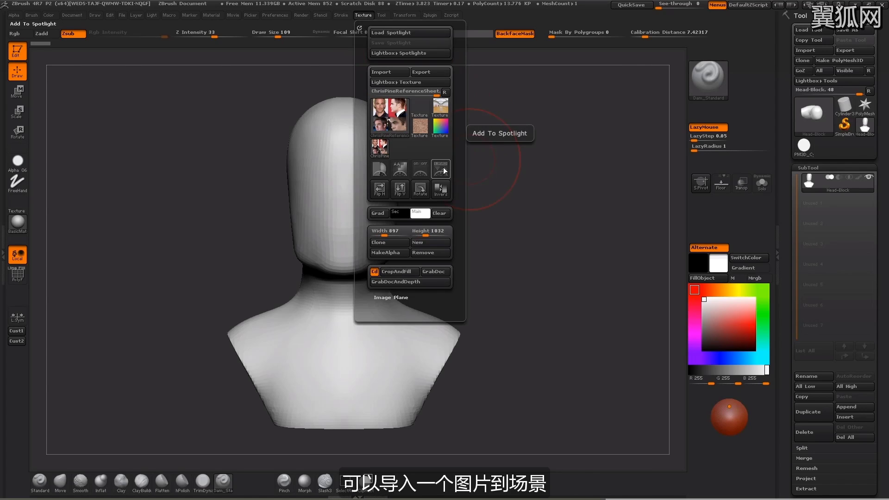
mouse_move(380, 149)
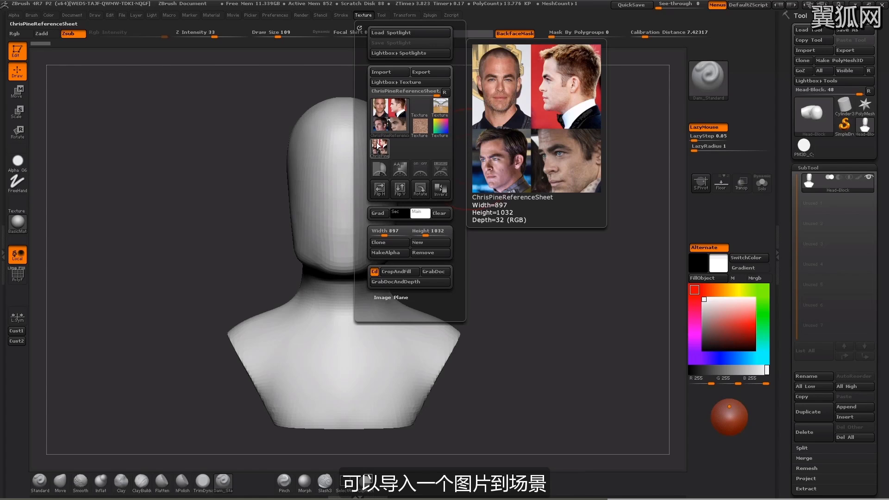
click(383, 151)
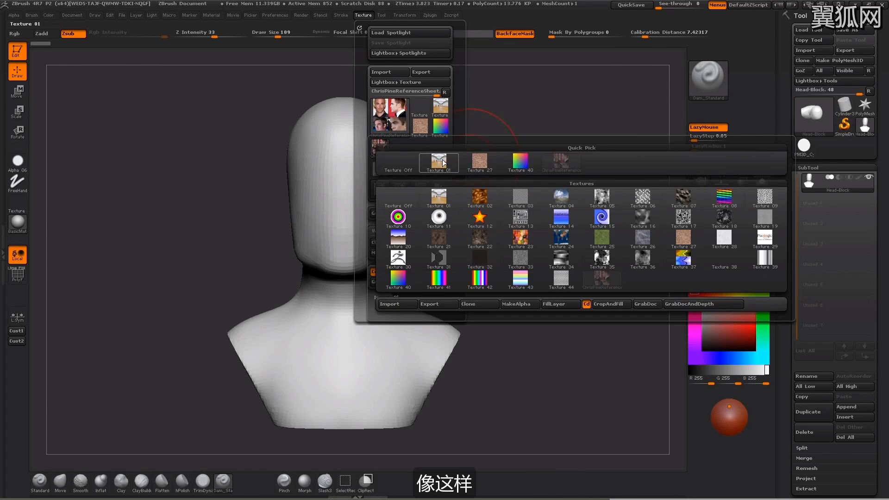
click(363, 15)
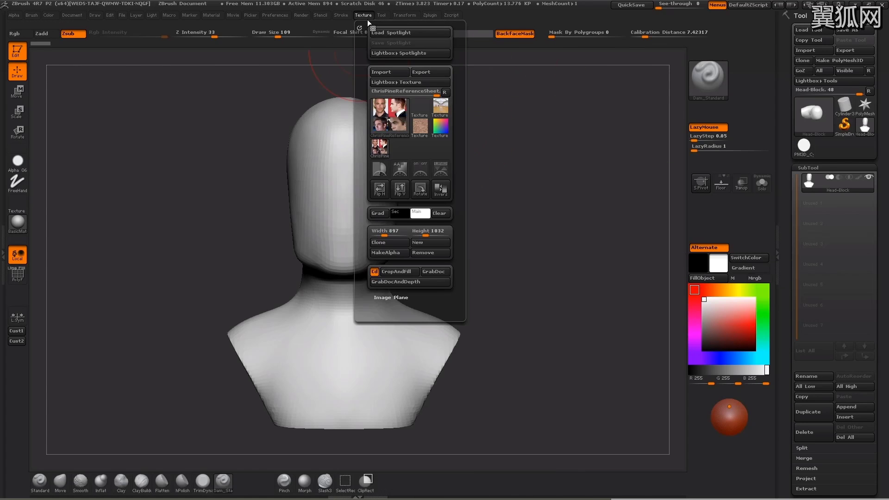
click(442, 171)
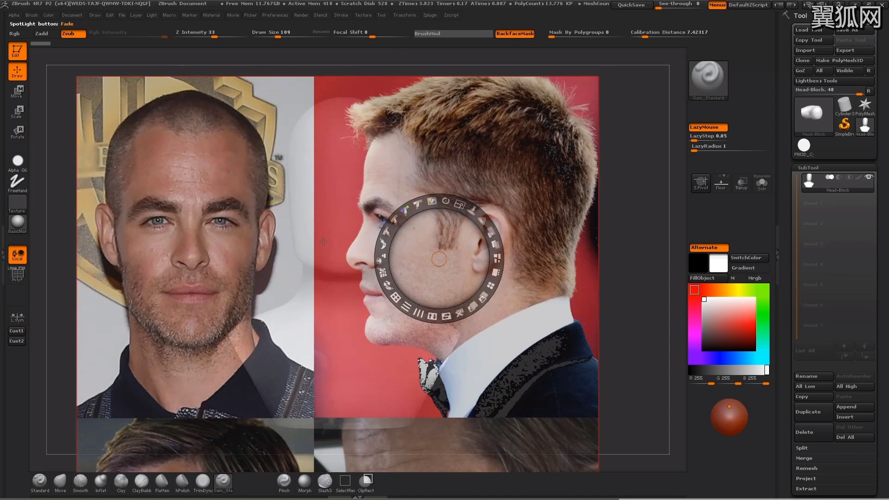
Reposition the reference image, fade it to semi-transparent in Spotlight and leave Spotlight editing
click(322, 242)
drag(367, 226, 337, 193)
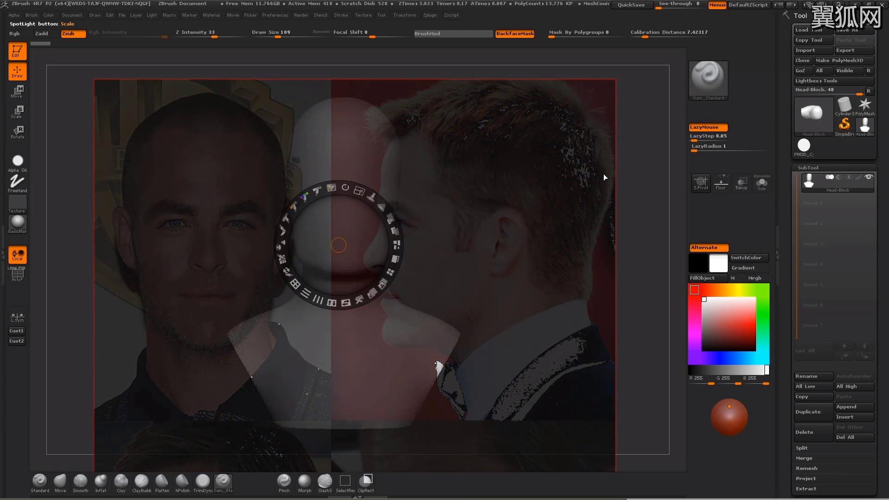
key(z)
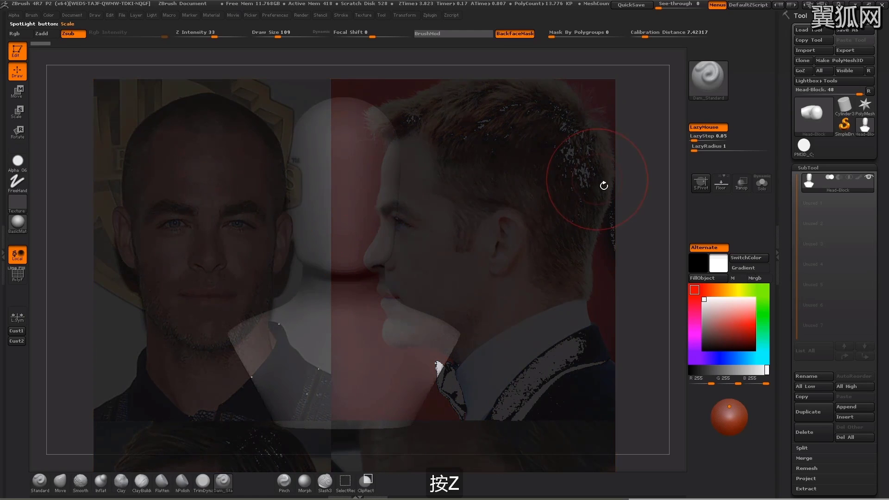
Align the bust's side view with the profile photo and choose the Move brush
shift+drag(502, 202, 528, 204)
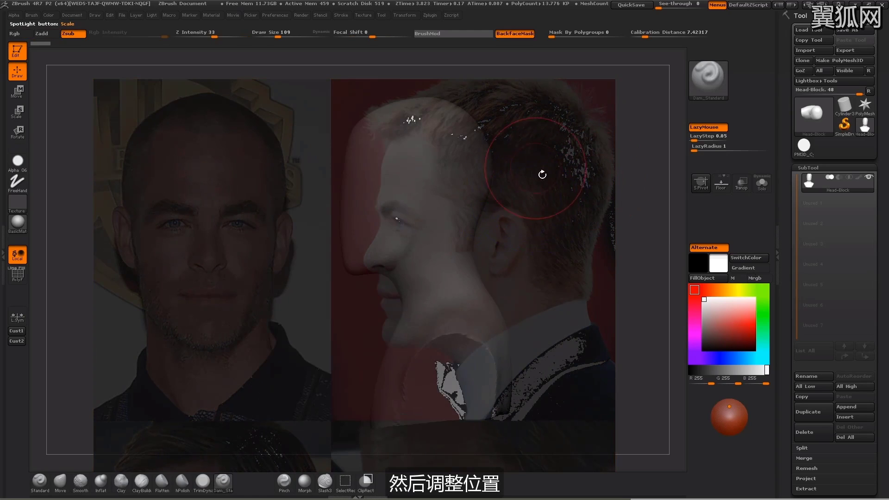
alt+drag(542, 175, 565, 159)
alt+drag(265, 235, 319, 229)
click(60, 483)
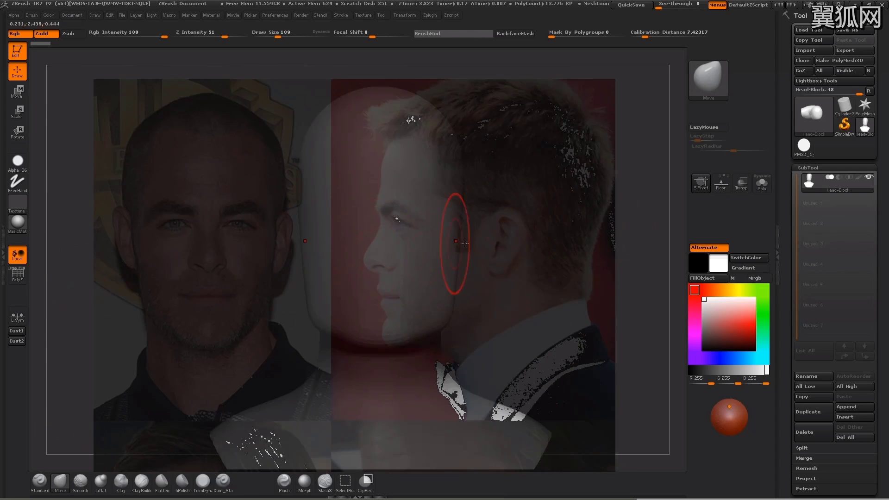
mouse_move(470, 250)
shift+mouse_down()
mouse_move(366, 260)
mouse_move(381, 237)
shift+mouse_up()
Shape the bust's nose, lips and chin to match the profile photo using the Move brush, reducing Draw Size to 68
key(s)
key(s)
key(s)
drag(369, 268, 363, 264)
drag(372, 280, 383, 288)
key(s)
drag(377, 266, 367, 267)
key(s)
mouse_move(384, 303)
mouse_down()
mouse_move(393, 304)
mouse_move(381, 315)
mouse_up()
key(s)
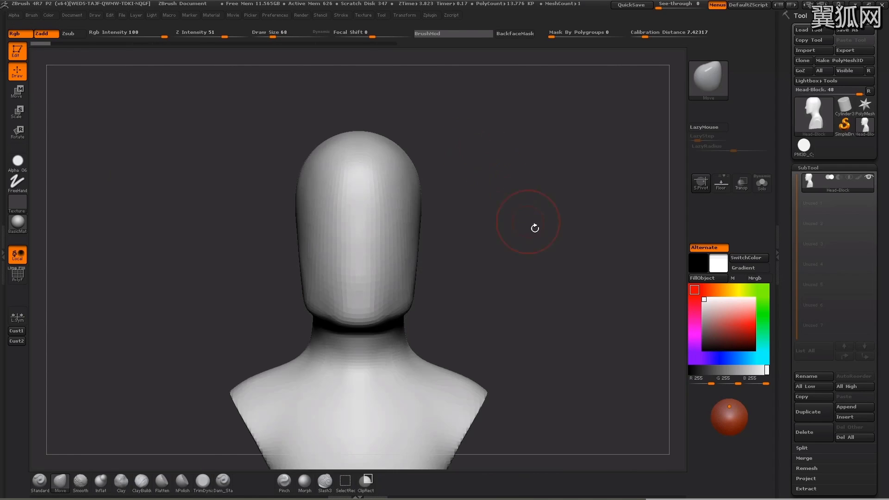
Set the Move brush's Draw Size to 122 and deform only the bust's left cheek in front view
alt+drag(535, 228, 562, 186)
alt+drag(444, 185, 540, 196)
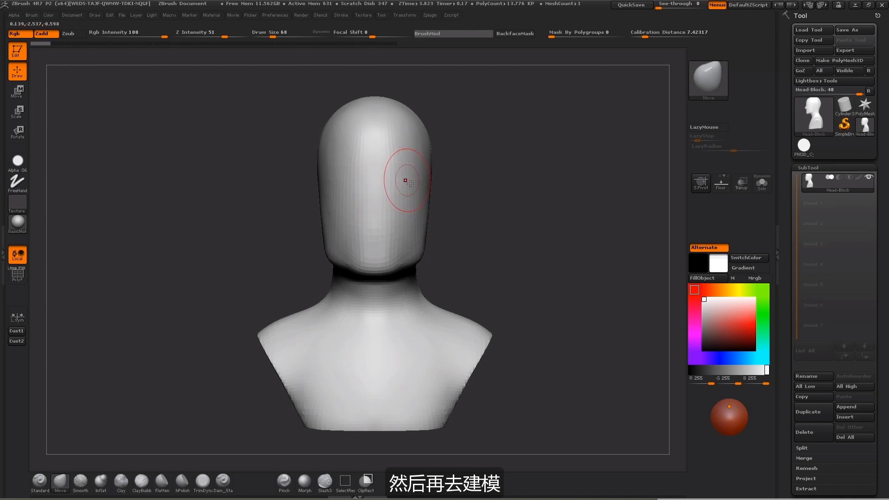
key(s)
drag(409, 178, 418, 181)
key(s)
key(s)
mouse_move(424, 182)
mouse_down()
mouse_move(414, 187)
mouse_move(414, 223)
mouse_up()
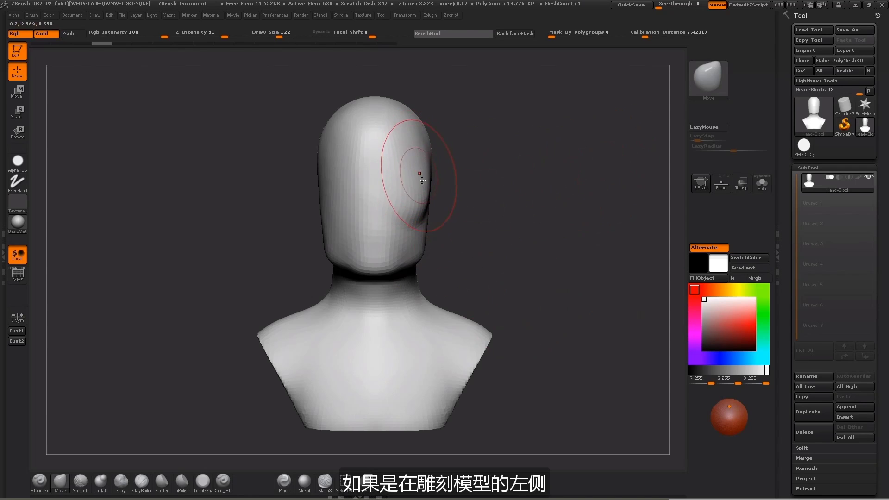
Flip the cheek deformation to the other side of the head with the Mirror deformation
scroll(823, 179, down, 15)
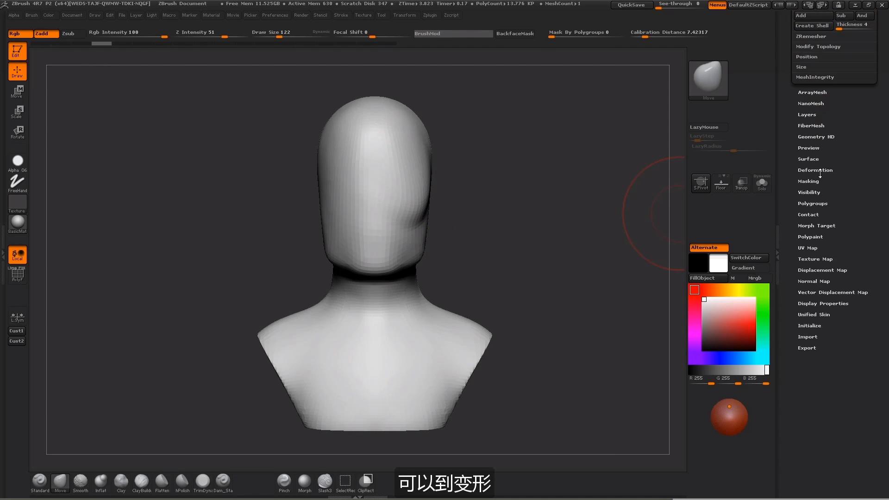
click(815, 170)
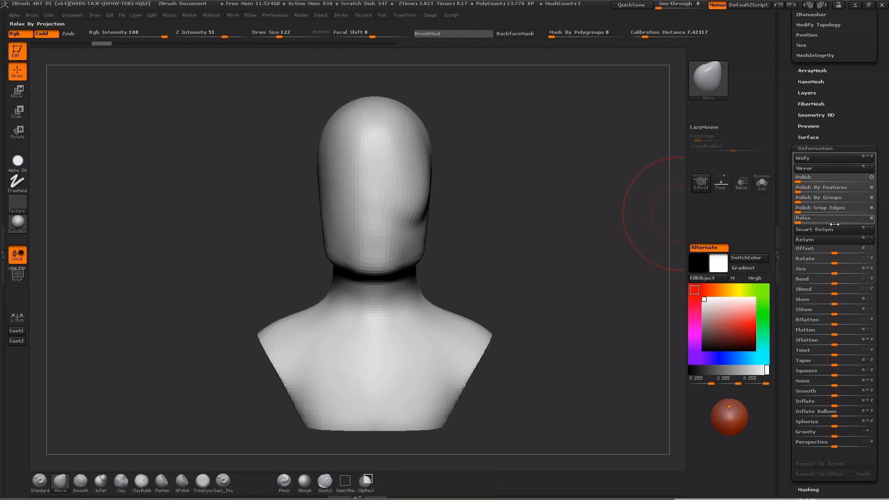
click(808, 168)
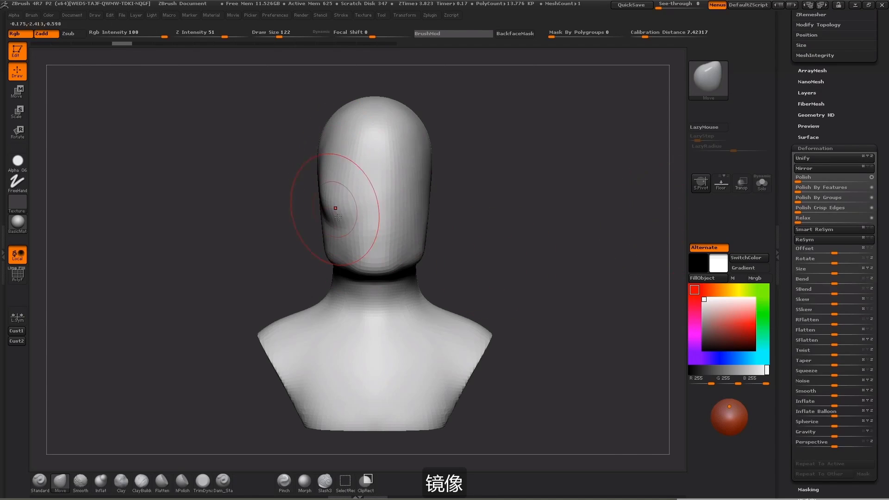
Make the bust symmetrical with Mirror And Weld from Modify Topology and check both cheeks
scroll(824, 144, up, 5)
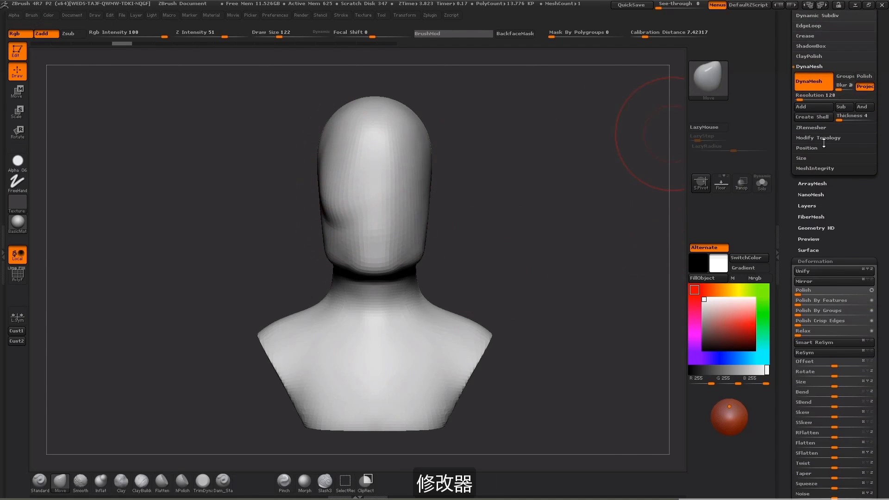
click(819, 138)
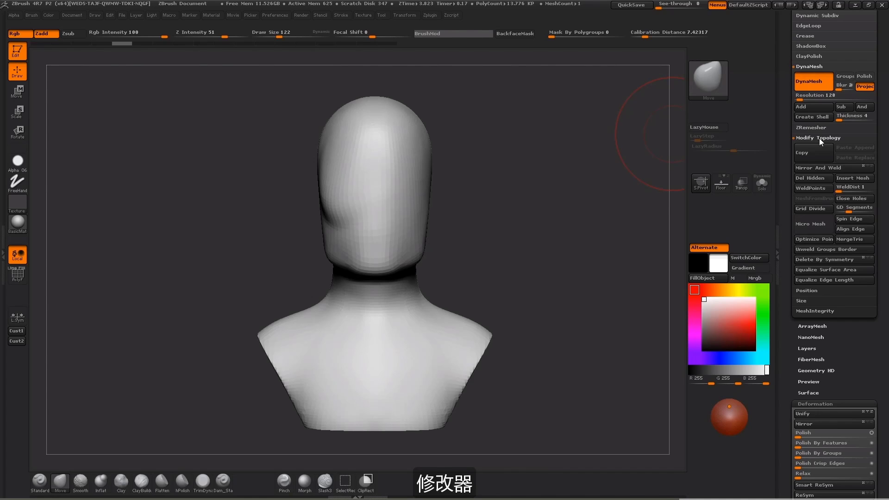
click(816, 168)
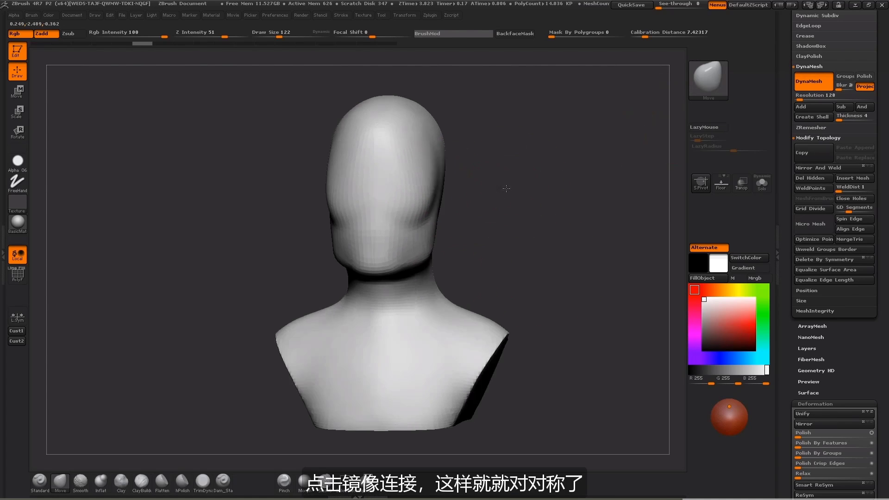
drag(506, 188, 452, 191)
mouse_move(340, 218)
mouse_down()
mouse_move(299, 238)
mouse_move(334, 255)
mouse_move(297, 264)
mouse_move(581, 177)
mouse_move(538, 183)
mouse_move(563, 217)
mouse_move(560, 188)
mouse_move(532, 183)
mouse_up()
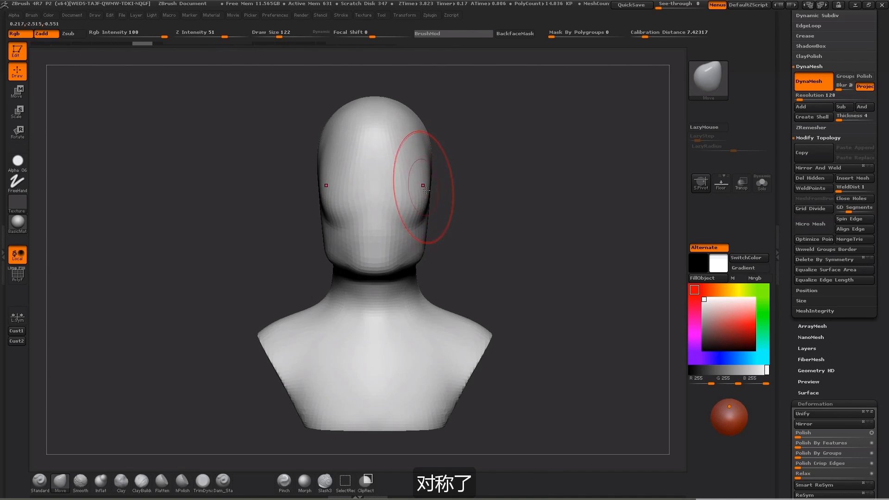
Undo the mirroring operations and the cheek deformation on the bust
key(ctrl+z)
key(ctrl+z)
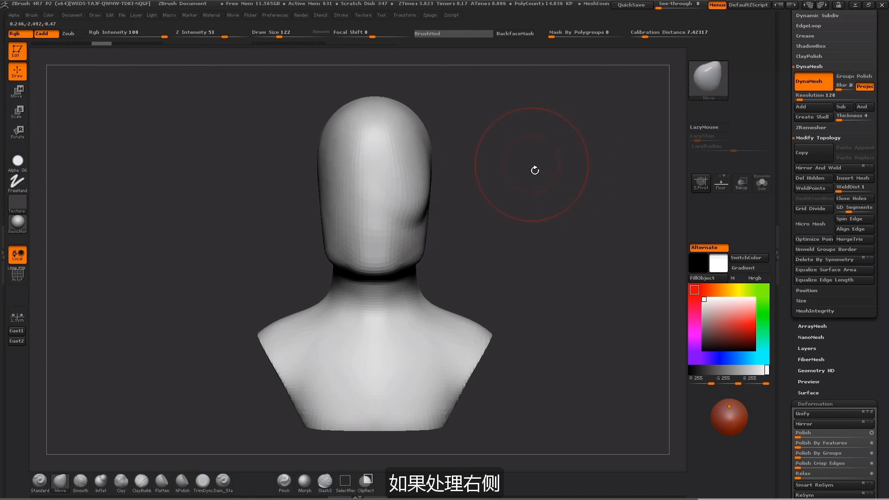
key(ctrl+z)
key(ctrl+z)
key(ctrl+z)
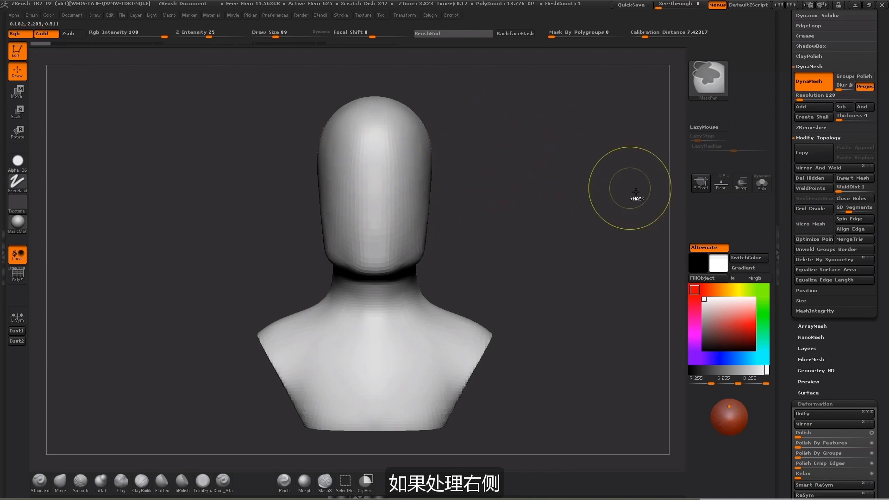
Pull the bust's right cheek outward with the Move brush at Draw Size 126 and apply Mirror And Weld
key(s)
drag(320, 198, 328, 191)
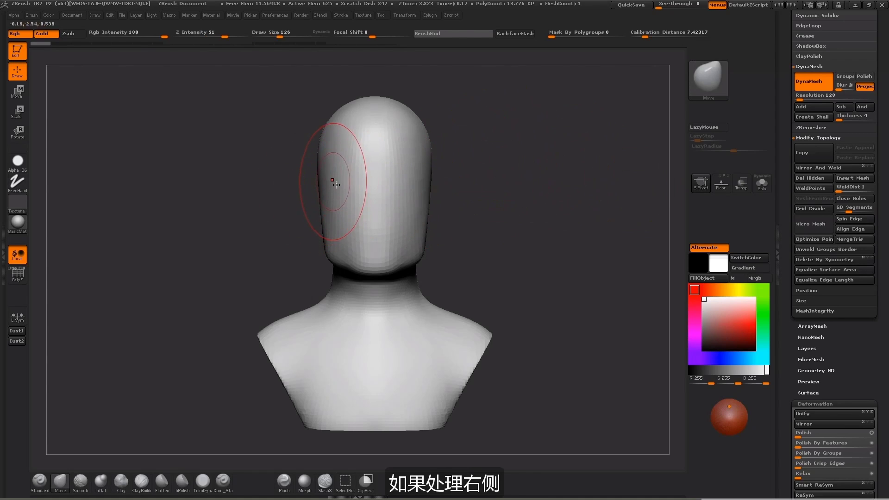
drag(334, 188, 318, 200)
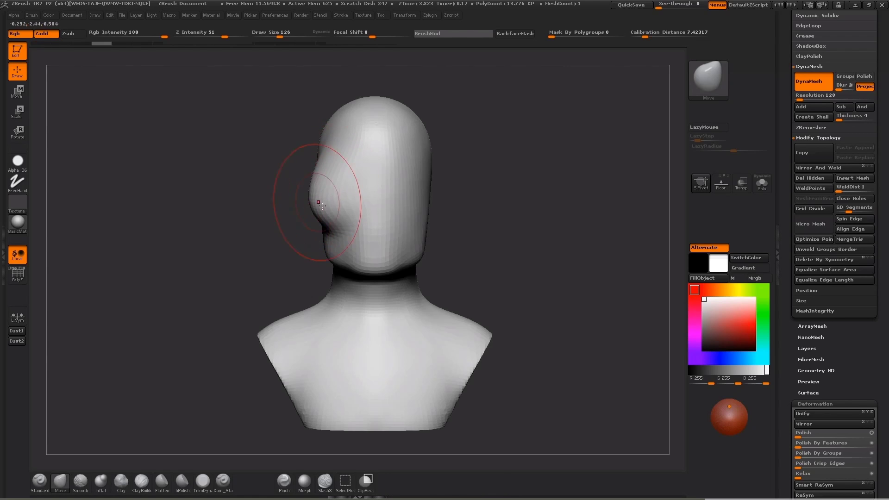
click(822, 168)
drag(529, 216, 516, 204)
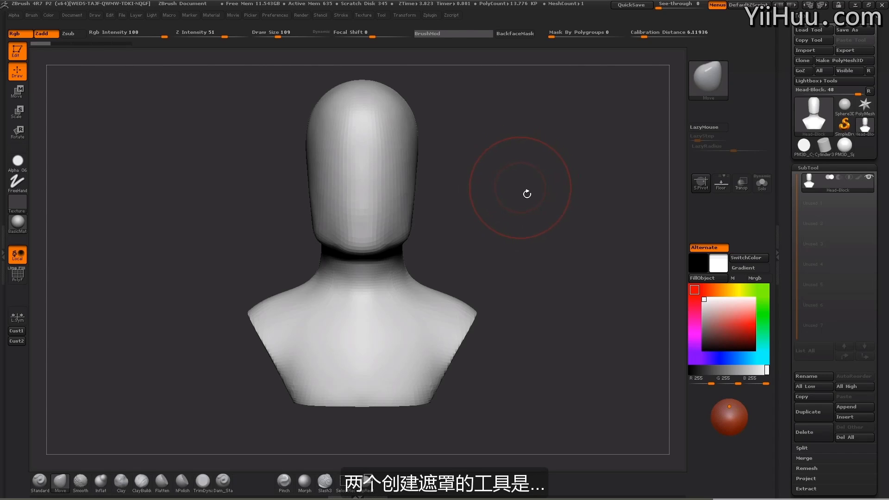
Choose the TrimCurve brush and cut off the bust's right shoulder along a straight line
drag(559, 180, 542, 177)
click(708, 81)
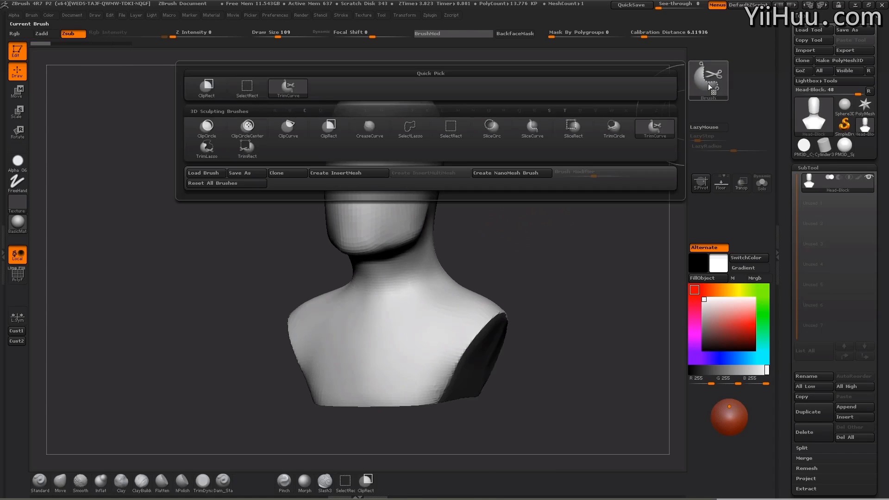
click(660, 134)
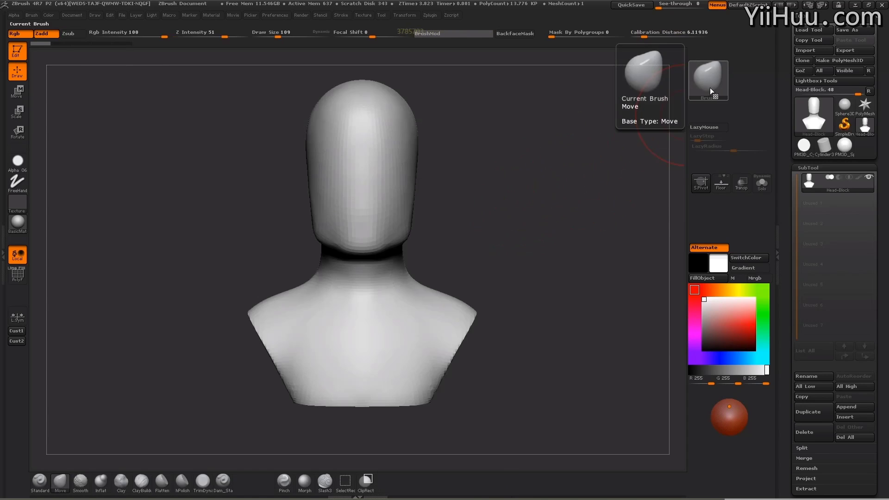
key(ctrl+shift)
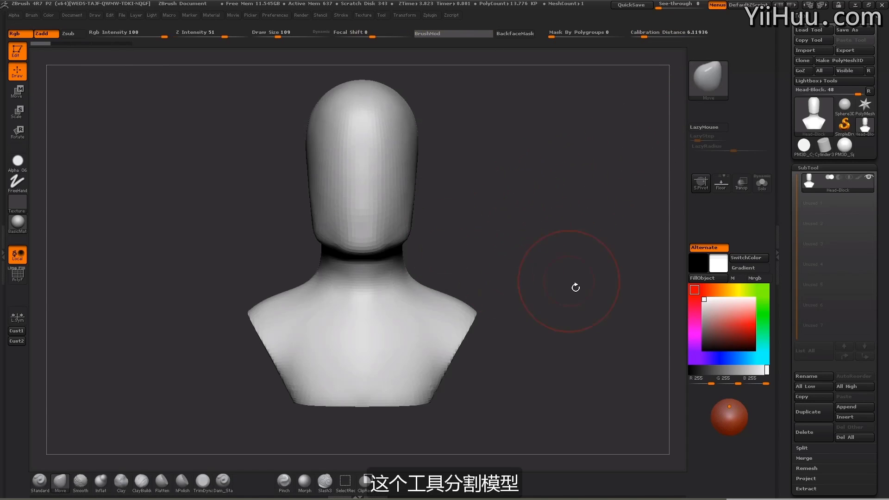
alt+drag(576, 287, 582, 286)
mouse_move(313, 387)
ctrl+shift+mouse_down()
mouse_move(287, 218)
mouse_move(244, 179)
ctrl+shift+mouse_up()
drag(530, 224, 496, 277)
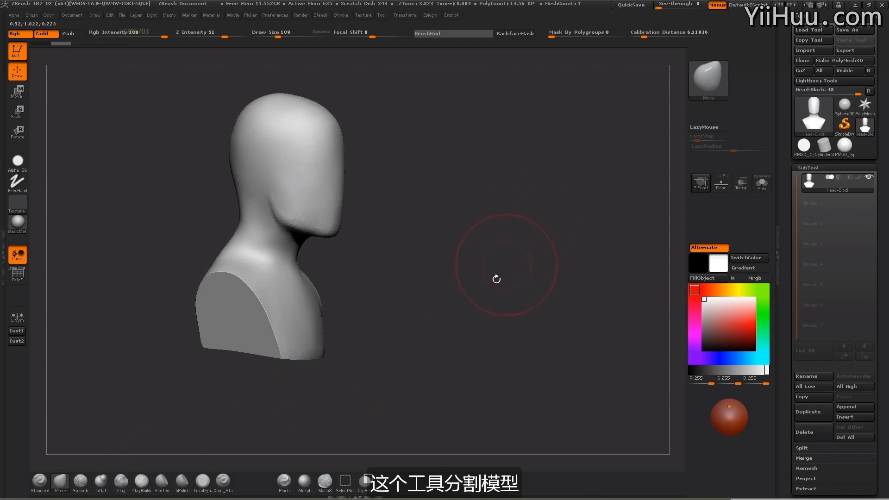
Turn on PolyFrame display and examine the mesh and polygroup on the trimmed shoulder face
click(17, 278)
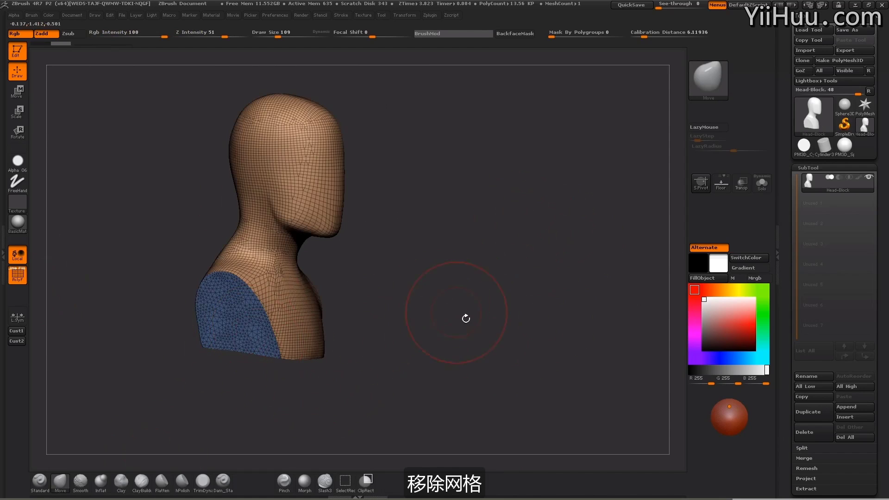
alt+drag(466, 319, 504, 253)
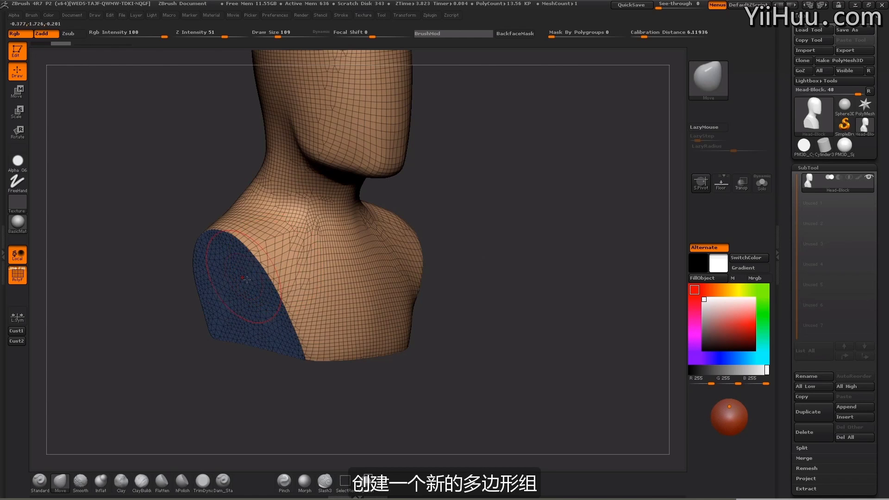
drag(258, 387, 250, 387)
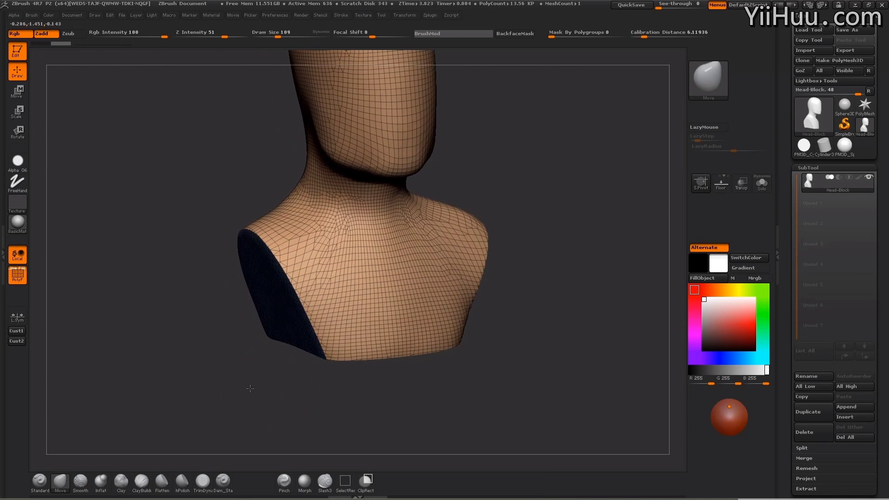
Examine the topology along the cut edge and the polygroup on the trimmed shoulder face from the side and from below
mouse_move(219, 342)
alt+mouse_down()
mouse_move(232, 294)
mouse_move(224, 332)
alt+mouse_up()
alt+drag(164, 318, 232, 52)
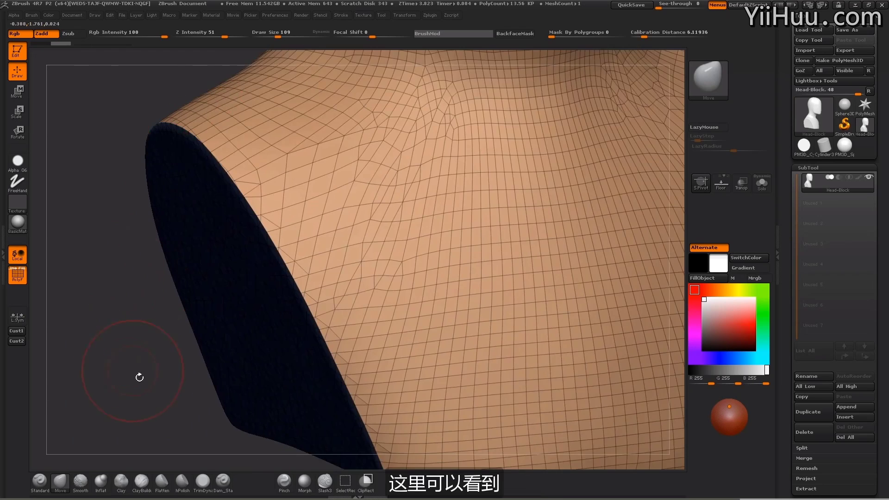
alt+drag(139, 376, 160, 341)
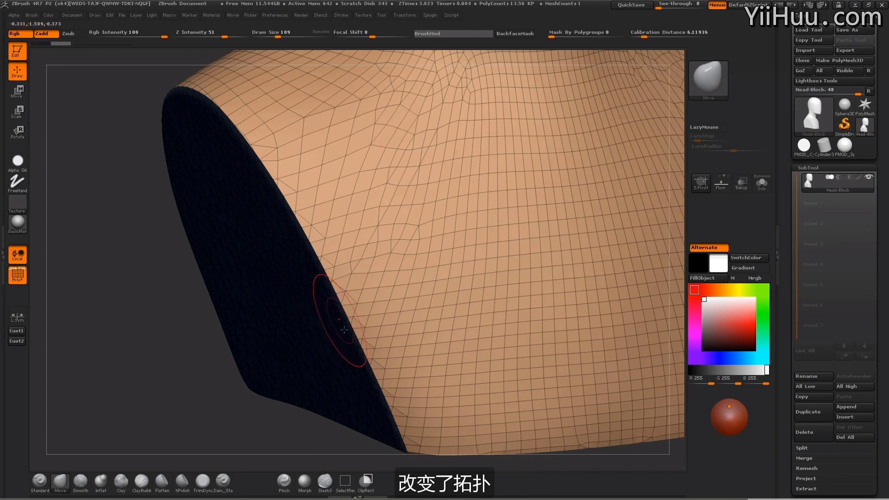
drag(162, 372, 170, 355)
alt+drag(445, 354, 487, 238)
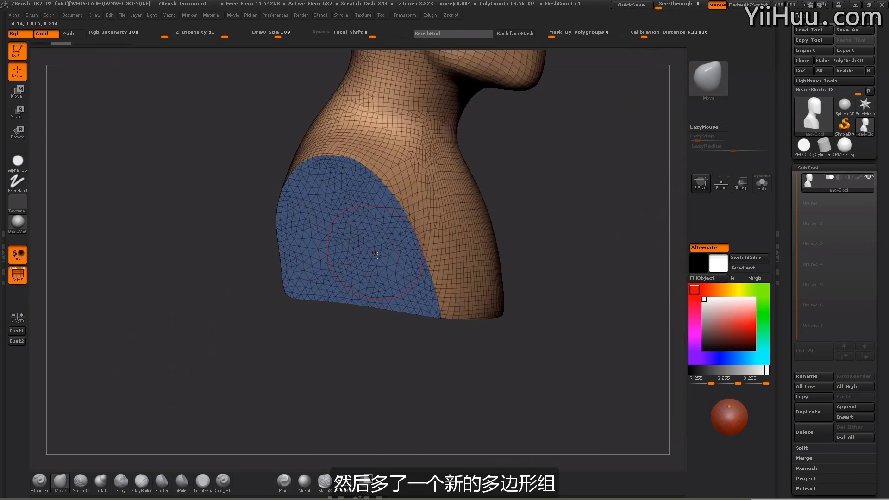
drag(556, 208, 504, 177)
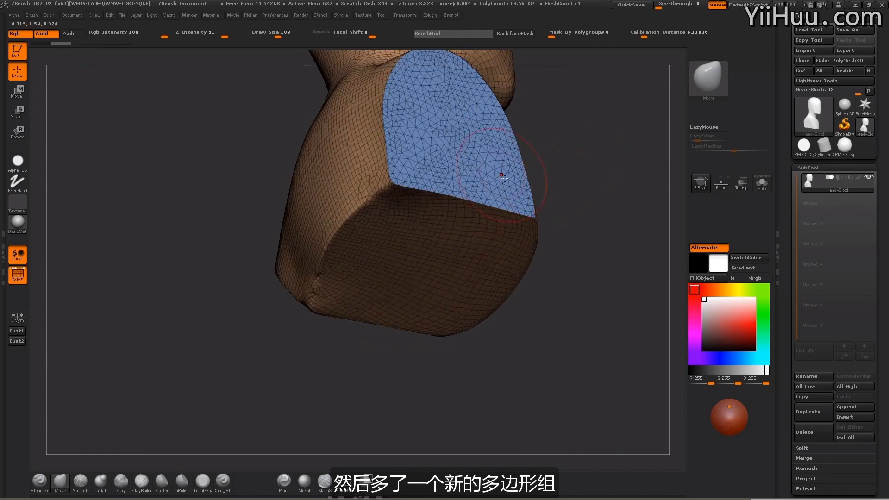
drag(605, 147, 533, 185)
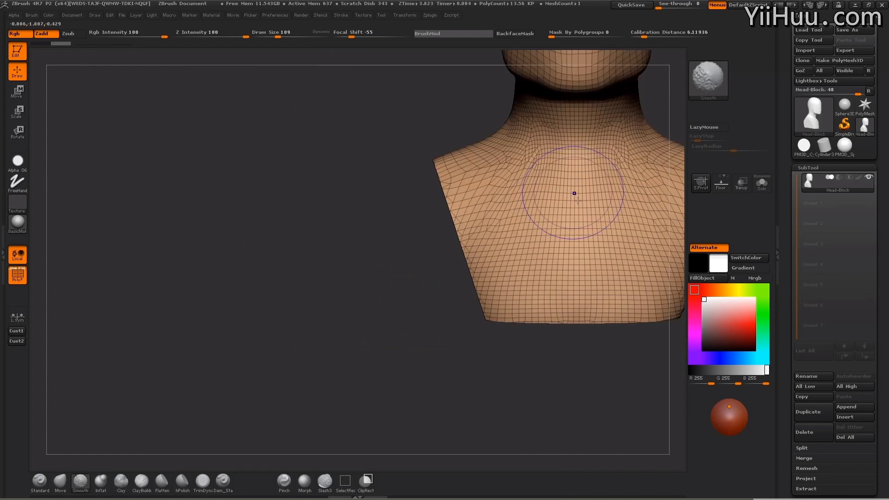
Trim a further strip off the bust's right shoulder along a straight slanted line with TrimCurve, with symmetry active
alt+drag(597, 421, 272, 419)
alt+drag(452, 358, 500, 394)
alt+drag(564, 379, 552, 342)
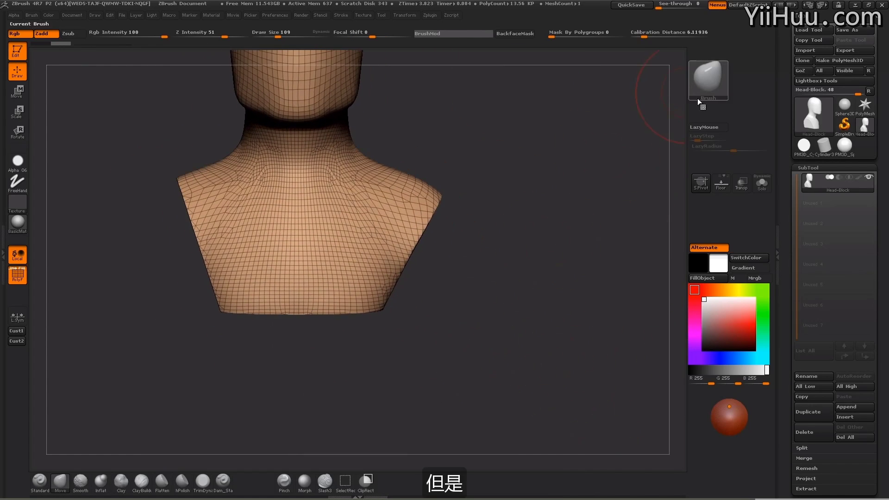
alt+drag(524, 219, 599, 281)
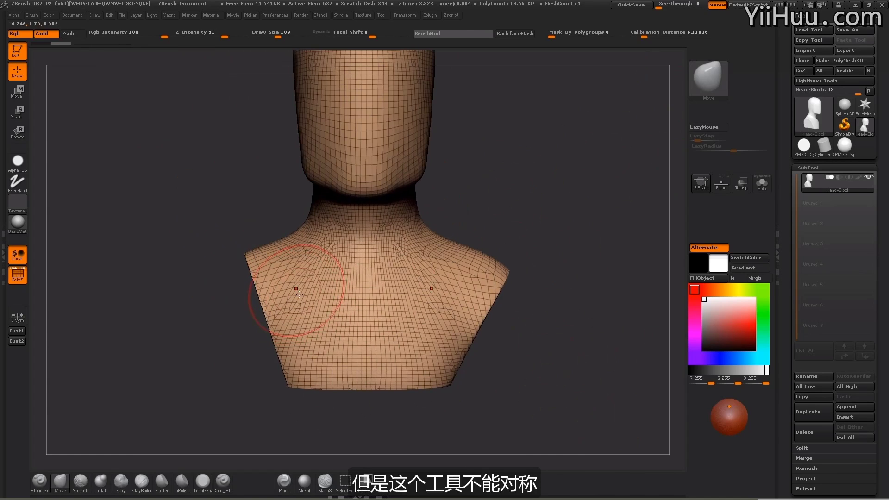
ctrl+shift+drag(310, 411, 233, 192)
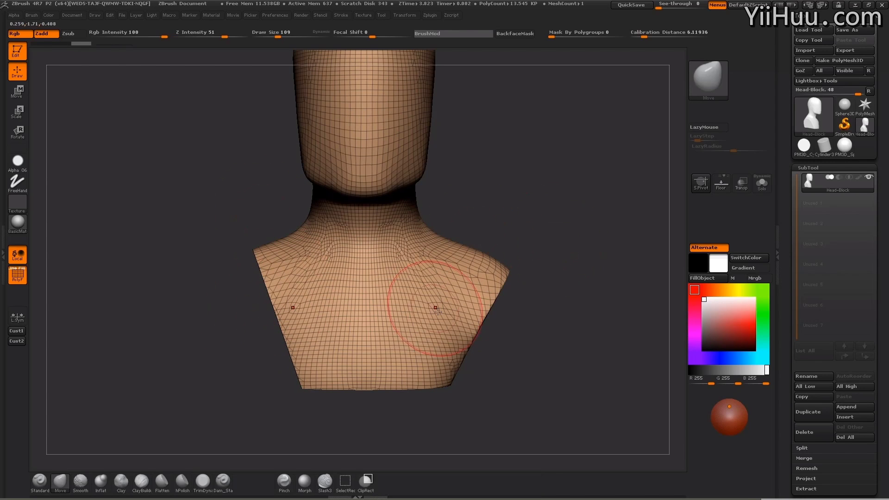
mouse_move(546, 195)
mouse_down()
mouse_move(579, 188)
mouse_move(560, 188)
mouse_up()
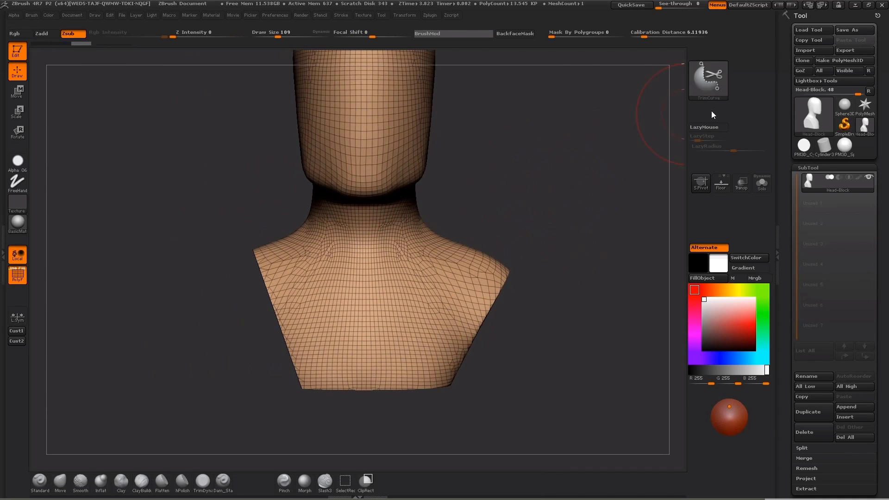
Switch to the ClipCurve brush and clip both shoulders symmetrically along a straight slanted line in front view
click(717, 87)
click(698, 84)
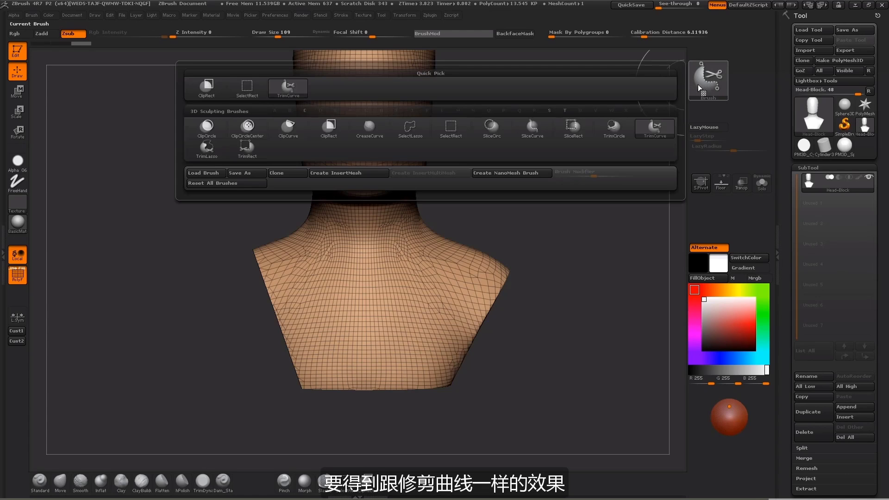
click(292, 131)
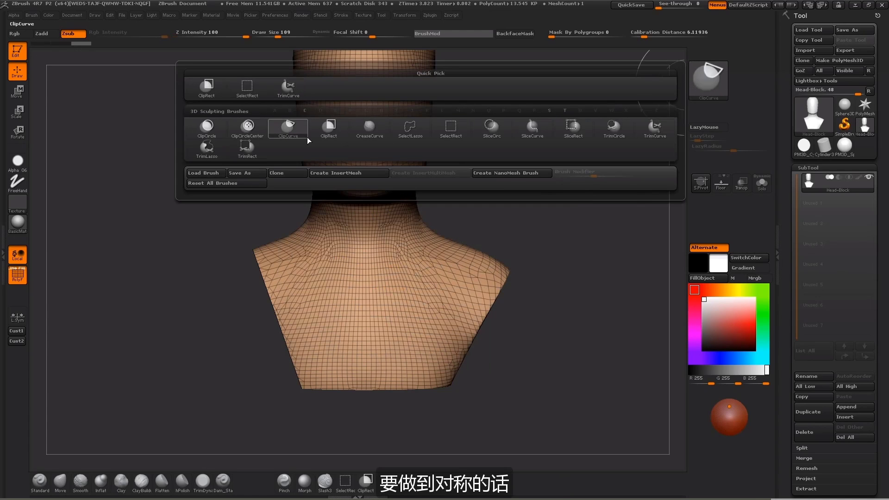
click(661, 133)
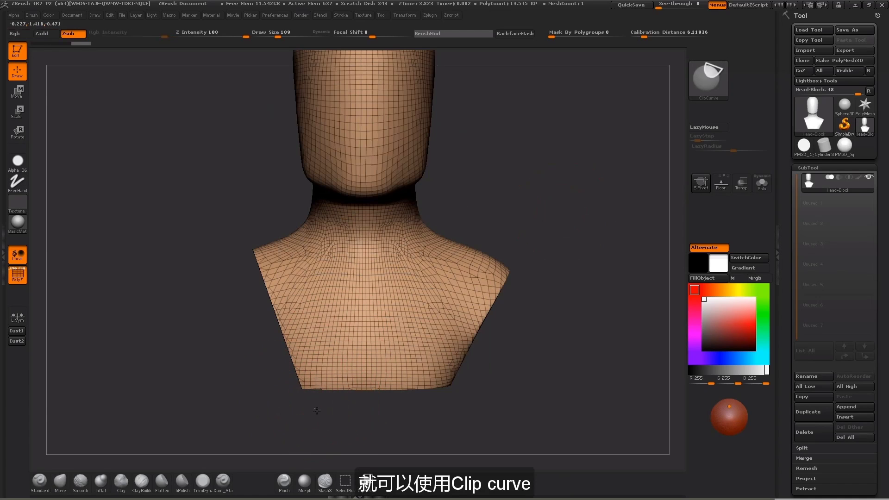
ctrl+shift+drag(314, 406, 253, 196)
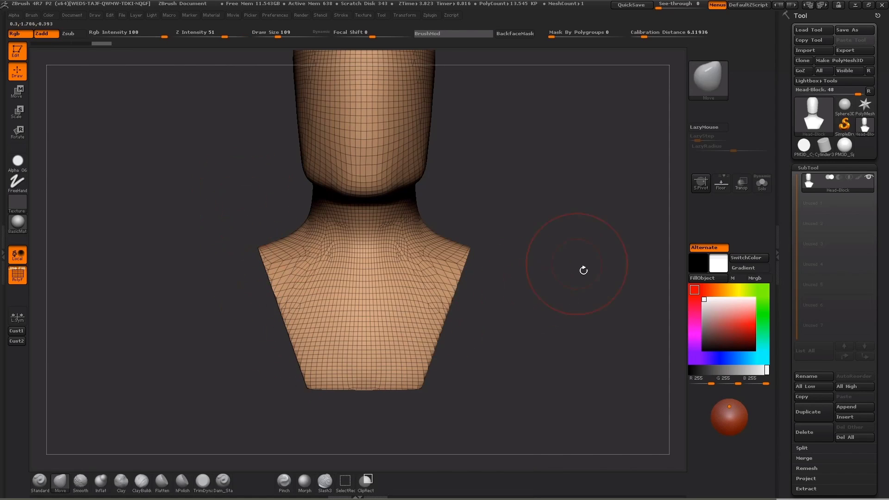
Compare the meshes of the trimmed and the clipped shoulder faces from the front, both sides and below
drag(584, 270, 583, 210)
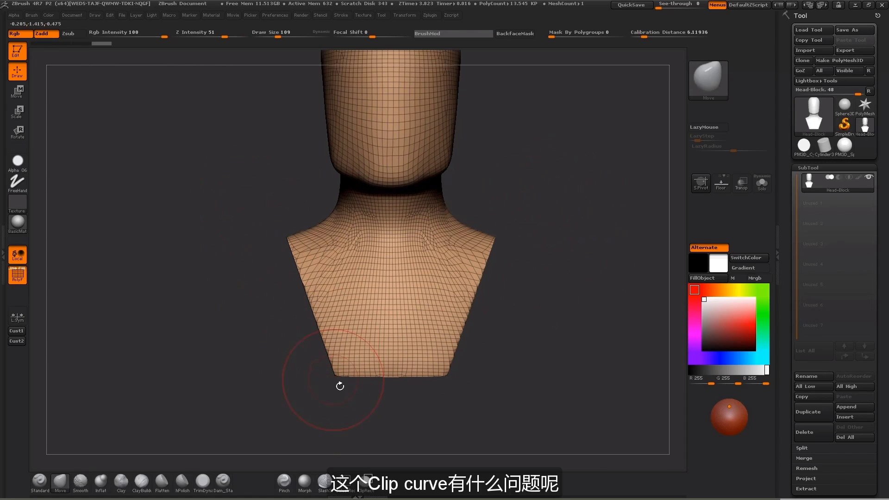
mouse_move(564, 222)
mouse_down()
mouse_move(554, 183)
mouse_move(588, 202)
mouse_move(544, 197)
mouse_move(557, 196)
mouse_move(555, 213)
mouse_up()
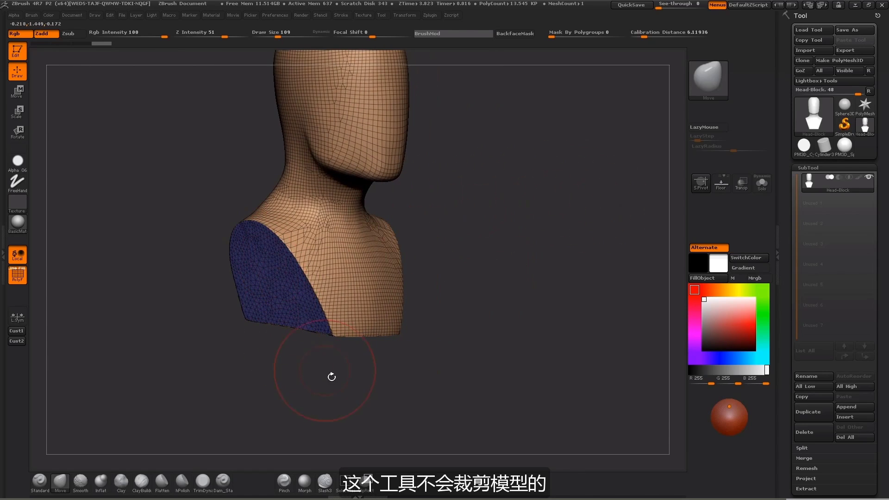
drag(331, 377, 273, 380)
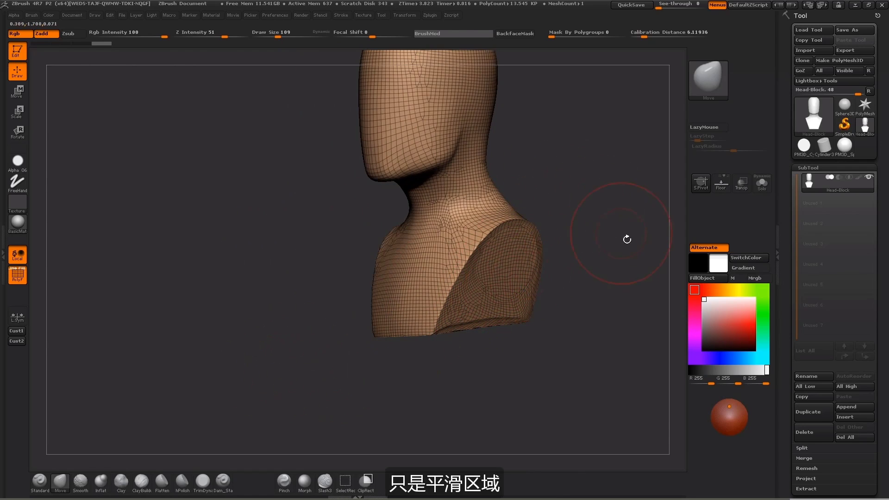
alt+drag(627, 239, 482, 173)
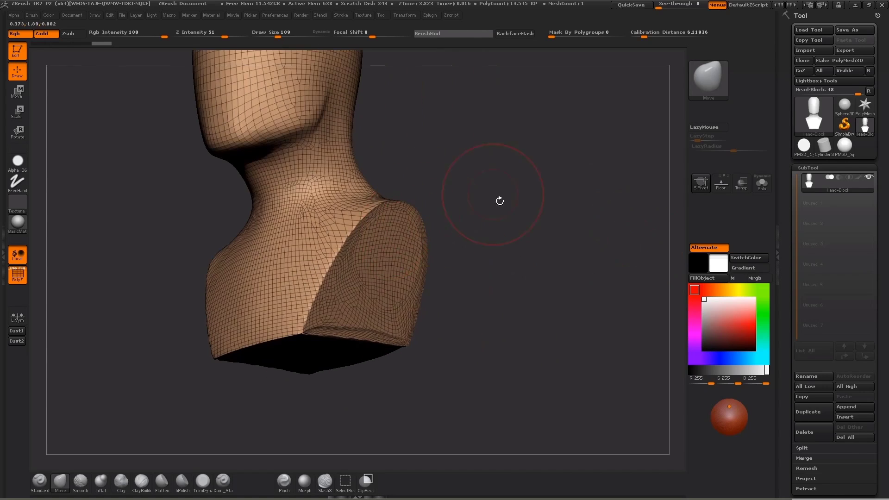
drag(500, 201, 504, 271)
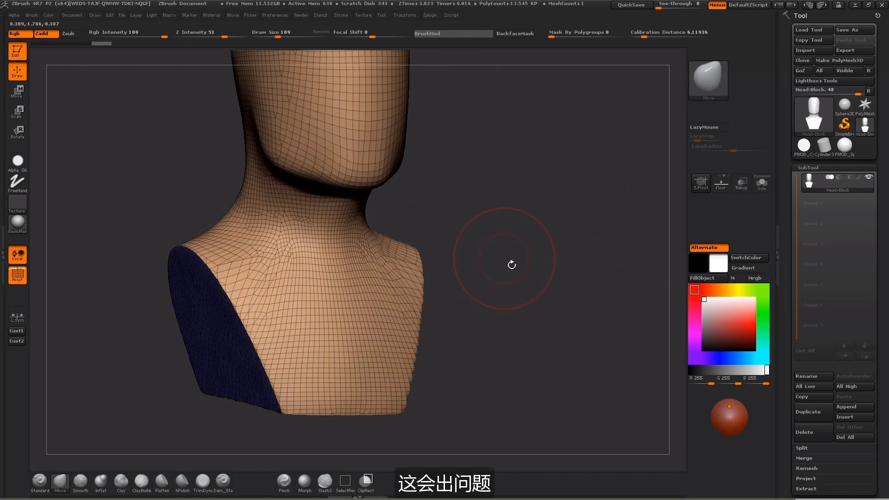
drag(552, 230, 368, 300)
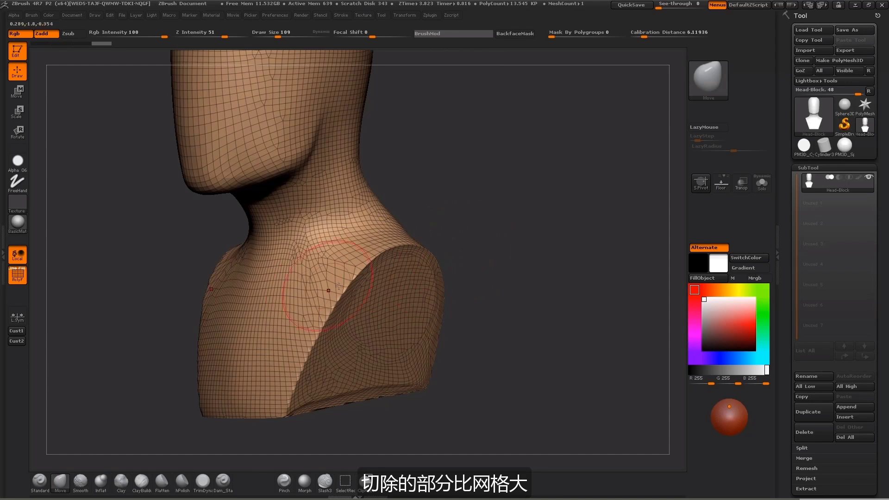
Go back through the undo history to the bust's state before the shoulder trims and clips
alt+drag(507, 296, 524, 264)
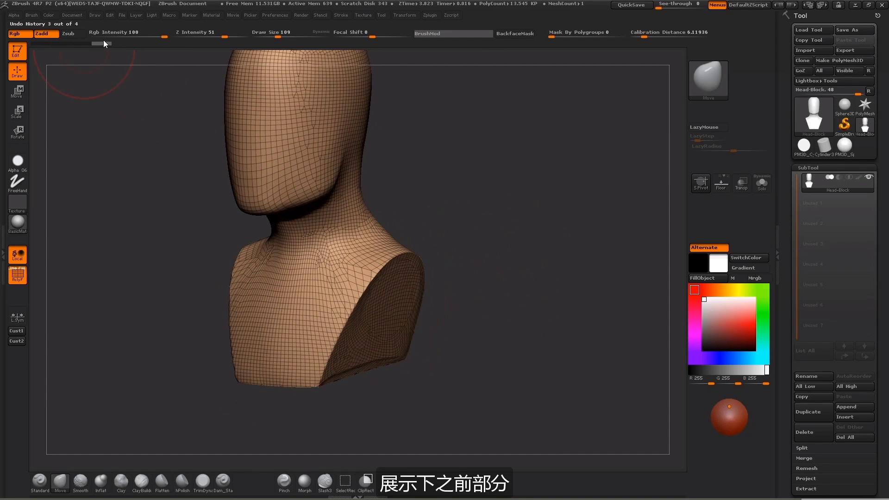
drag(102, 43, 44, 46)
alt+drag(488, 229, 484, 204)
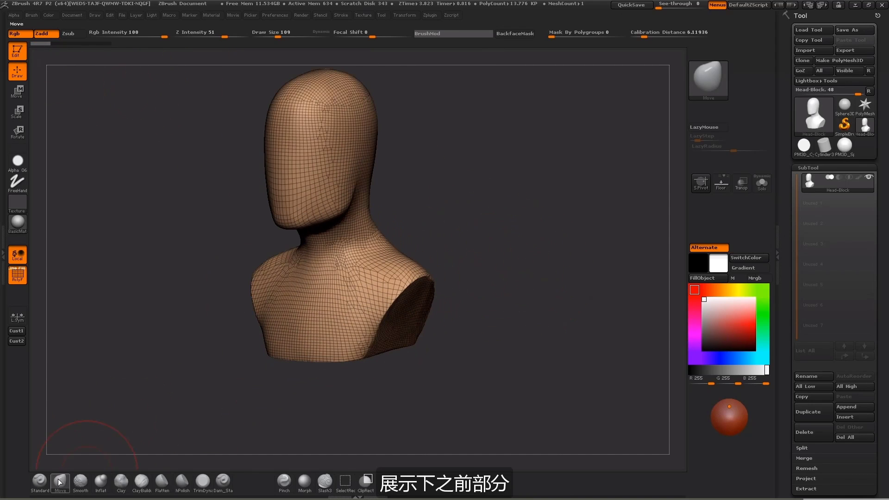
Pull the bust's chest, shoulders and lower corners outward into uneven bulges with the Move brush, with symmetry active
drag(551, 203, 502, 214)
drag(372, 309, 294, 347)
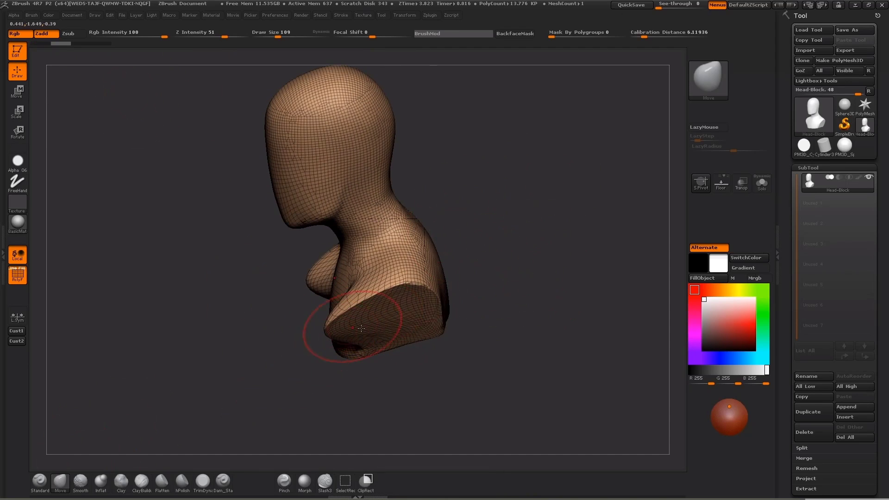
drag(477, 308, 503, 304)
drag(439, 295, 499, 257)
drag(428, 327, 455, 329)
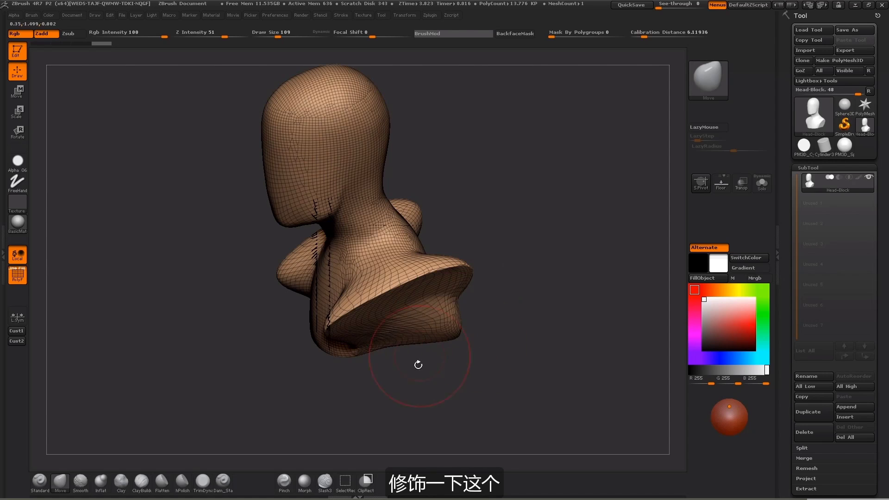
mouse_move(351, 344)
mouse_down()
mouse_move(326, 386)
mouse_move(321, 369)
mouse_up()
Clip both sides of the deformed shoulders along a straight slanted line with ClipCurve in front view
drag(320, 412, 374, 397)
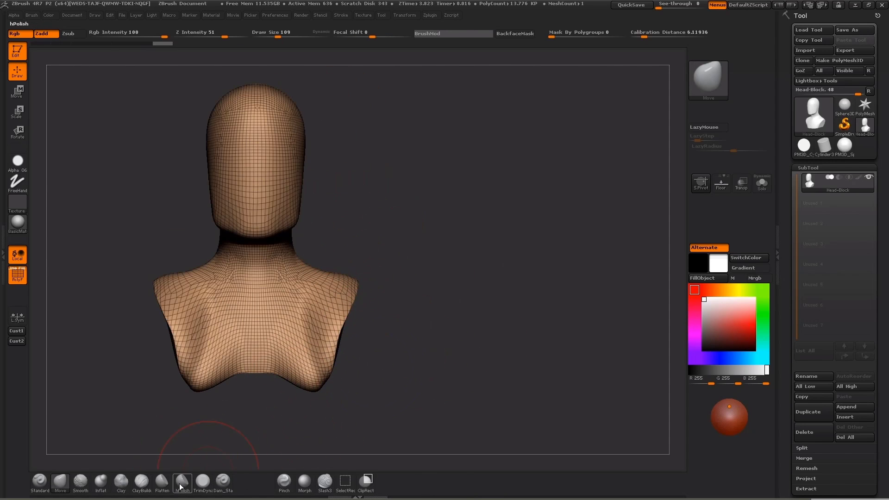
mouse_move(351, 211)
ctrl+shift+mouse_down()
mouse_move(294, 432)
mouse_move(291, 422)
ctrl+shift+mouse_up()
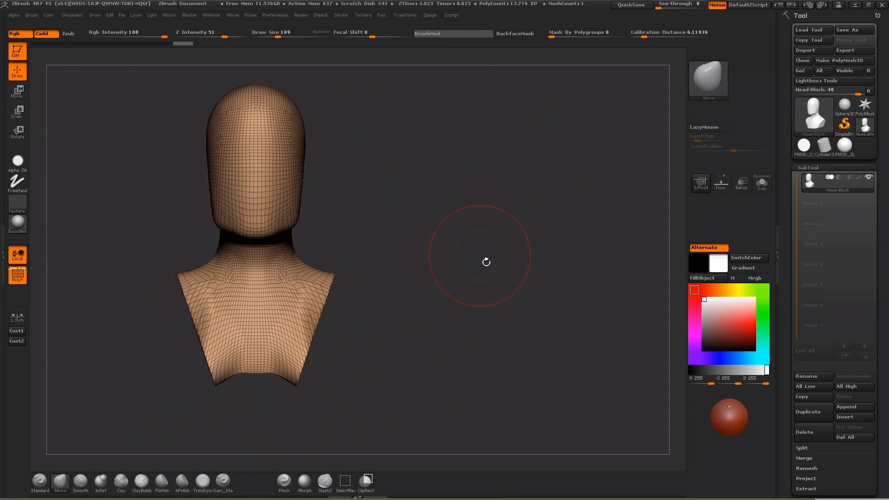
drag(484, 258, 504, 249)
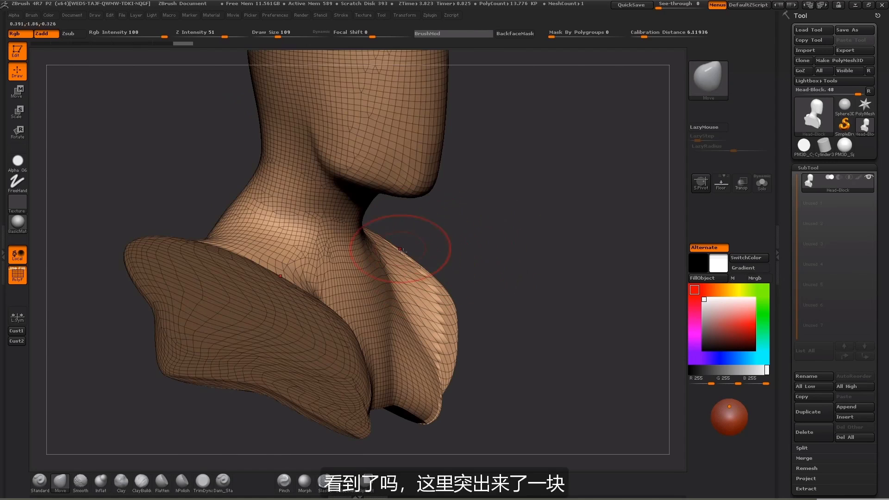
Clip the outer edge of the protruding far shoulder along a curved line with ClipCurve in three-quarter view
key(ctrl+shift)
ctrl+shift+drag(430, 282, 432, 287)
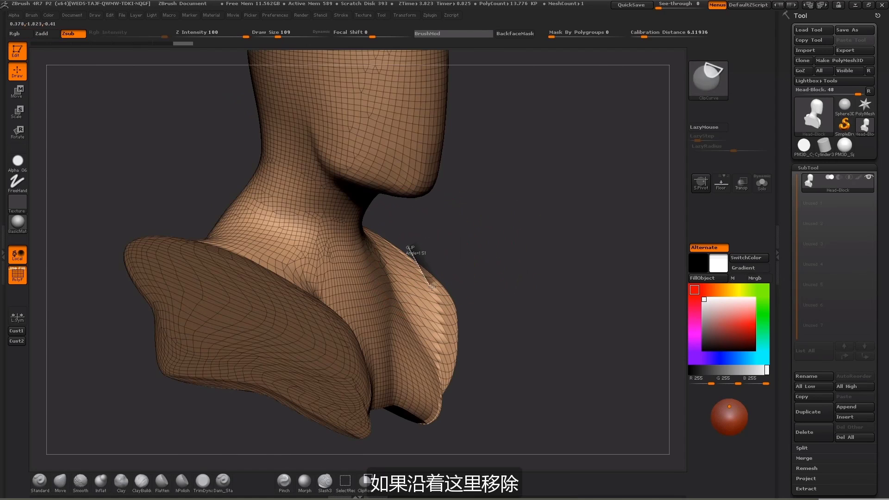
ctrl+shift+drag(443, 358, 444, 369)
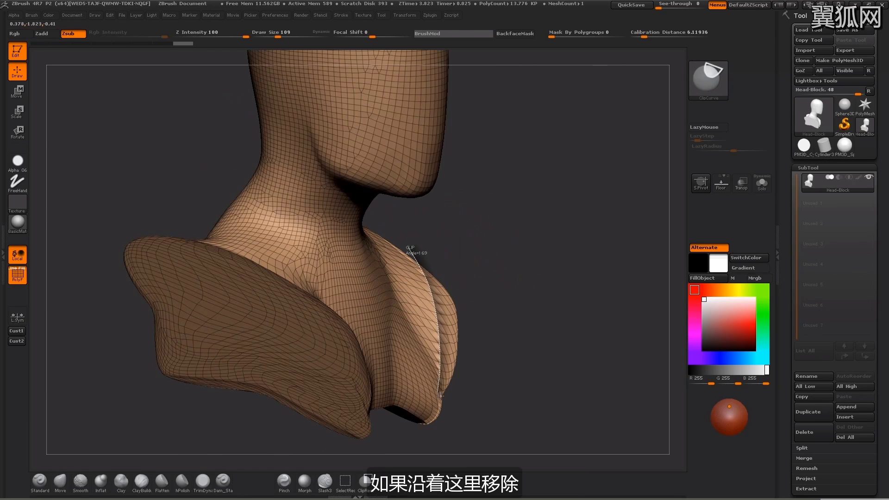
ctrl+shift+drag(426, 438, 425, 439)
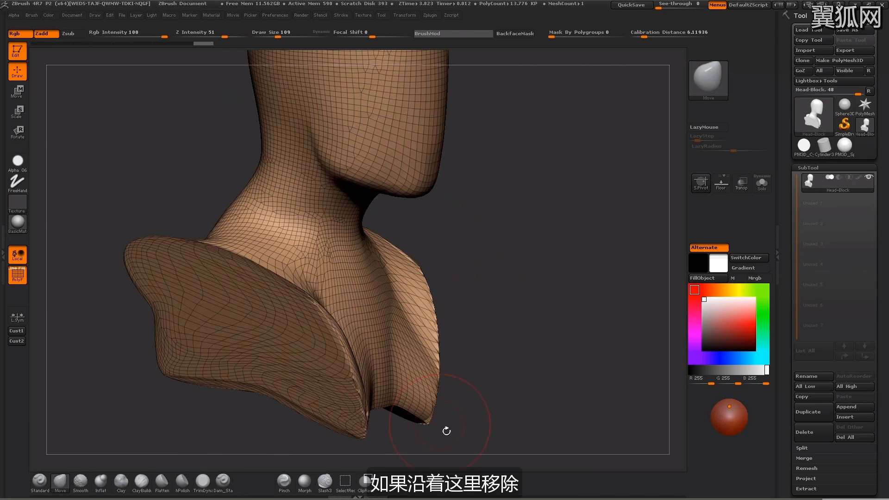
Undo the curved clip and look over the bust's clipped shoulders from several angles
drag(589, 278, 417, 362)
drag(276, 337, 309, 359)
drag(596, 304, 646, 301)
mouse_move(472, 330)
mouse_down()
mouse_move(556, 288)
mouse_move(592, 298)
mouse_move(656, 159)
mouse_up()
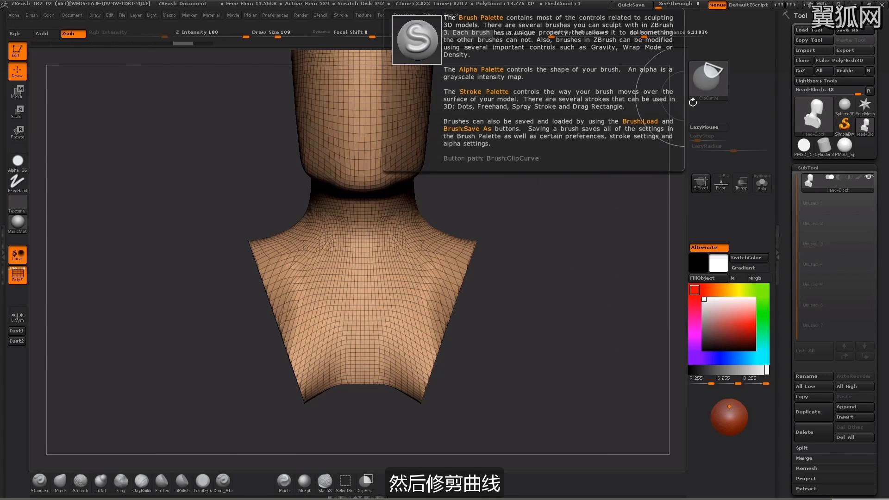
mouse_move(551, 218)
mouse_down()
mouse_move(569, 222)
mouse_move(556, 238)
mouse_move(537, 234)
mouse_move(552, 216)
mouse_move(582, 207)
mouse_move(562, 209)
mouse_move(611, 219)
mouse_up()
drag(499, 284, 562, 249)
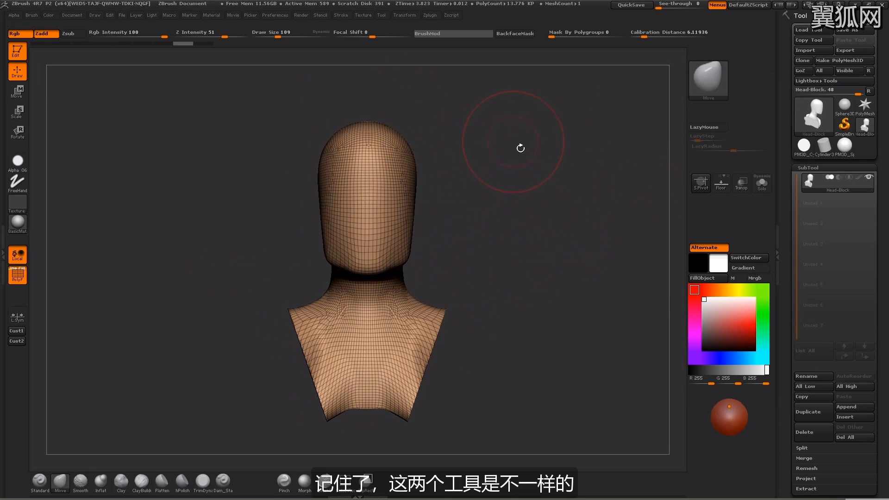
Flatten the top of the head with a horizontal ClipCurve line across the upper skull in side view
ctrl+shift+click(714, 91)
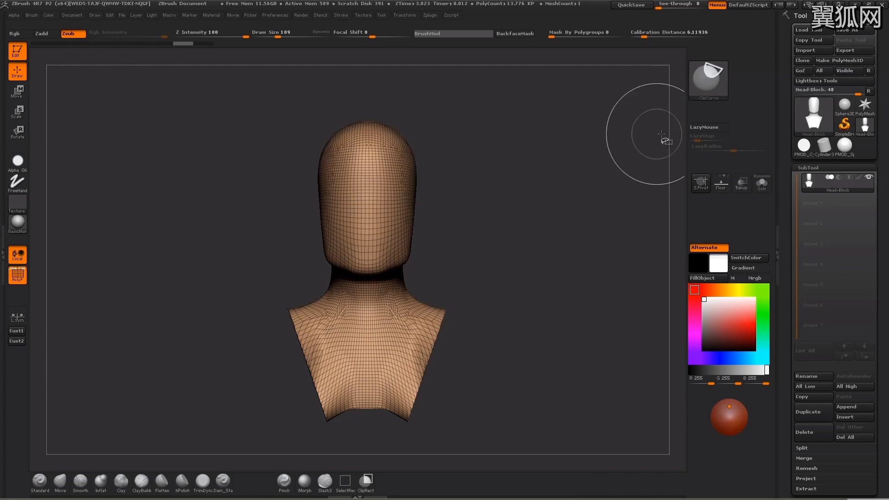
drag(547, 170, 482, 166)
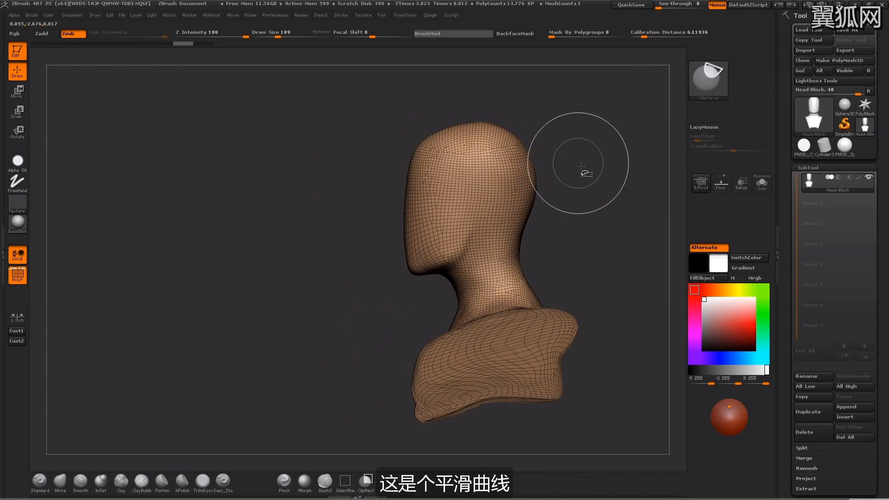
ctrl+shift+drag(581, 165, 664, 164)
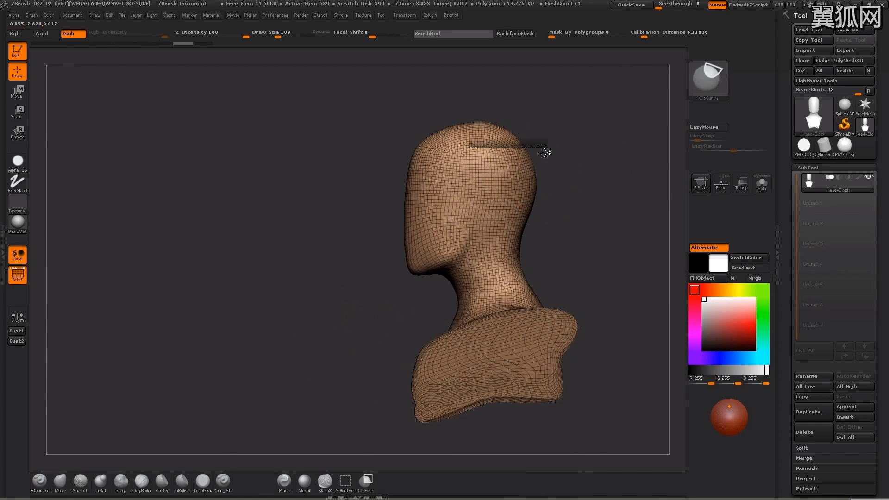
ctrl+shift+drag(546, 153, 464, 164)
ctrl+shift+drag(613, 162, 615, 178)
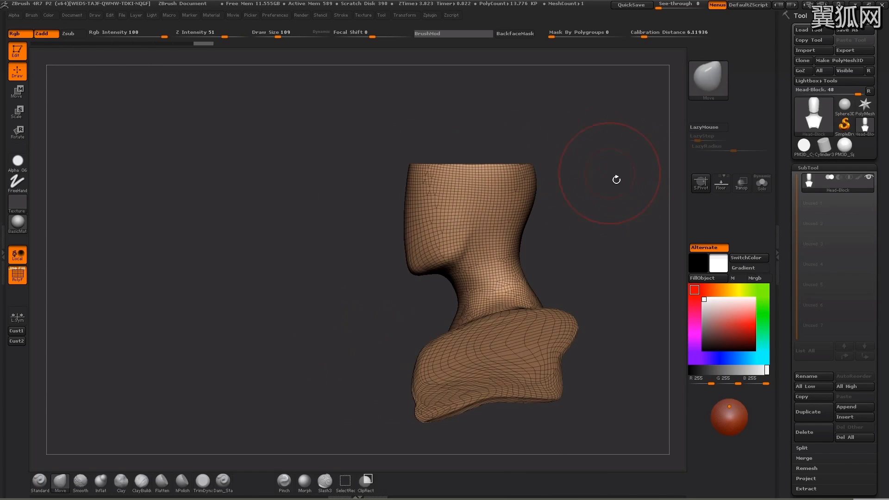
mouse_move(607, 127)
mouse_down()
mouse_move(616, 199)
mouse_move(640, 192)
mouse_move(601, 171)
mouse_move(626, 181)
mouse_move(613, 218)
mouse_move(598, 222)
mouse_up()
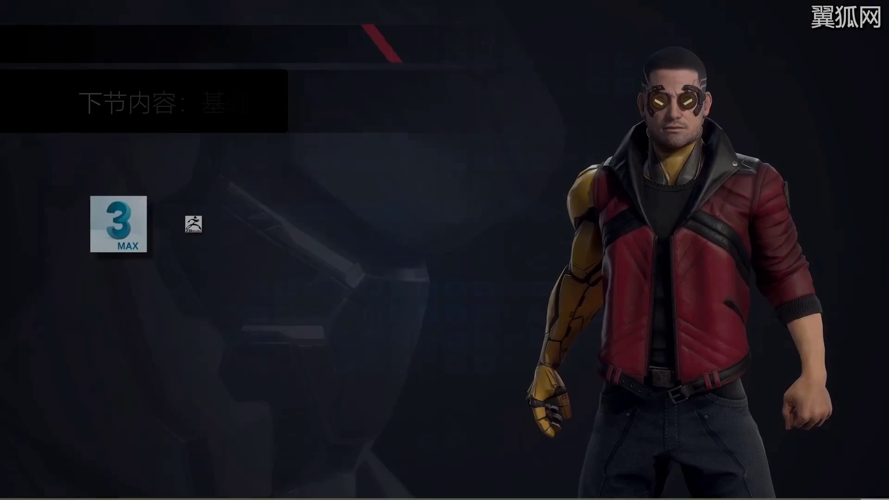